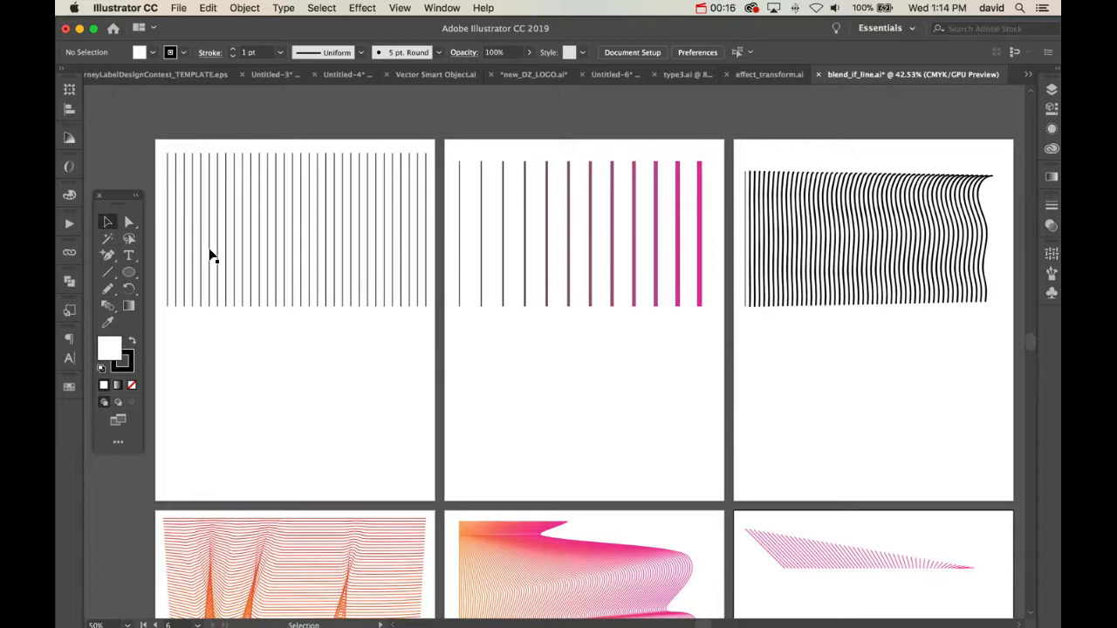
# Draw a vertical line about 4.8 in tall near the first artboard's left edge, below the existing line pattern
pyautogui.press('super+equal')
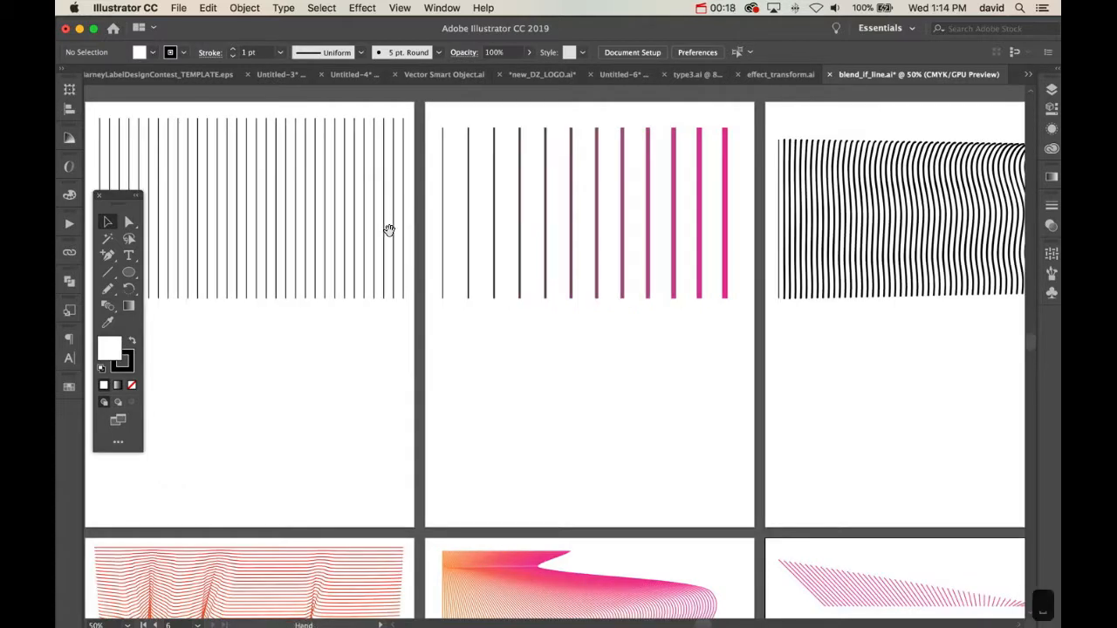
pyautogui.hscroll(-5, 386, 229)
pyautogui.scroll(-1, 386, 230)
pyautogui.press('\\')
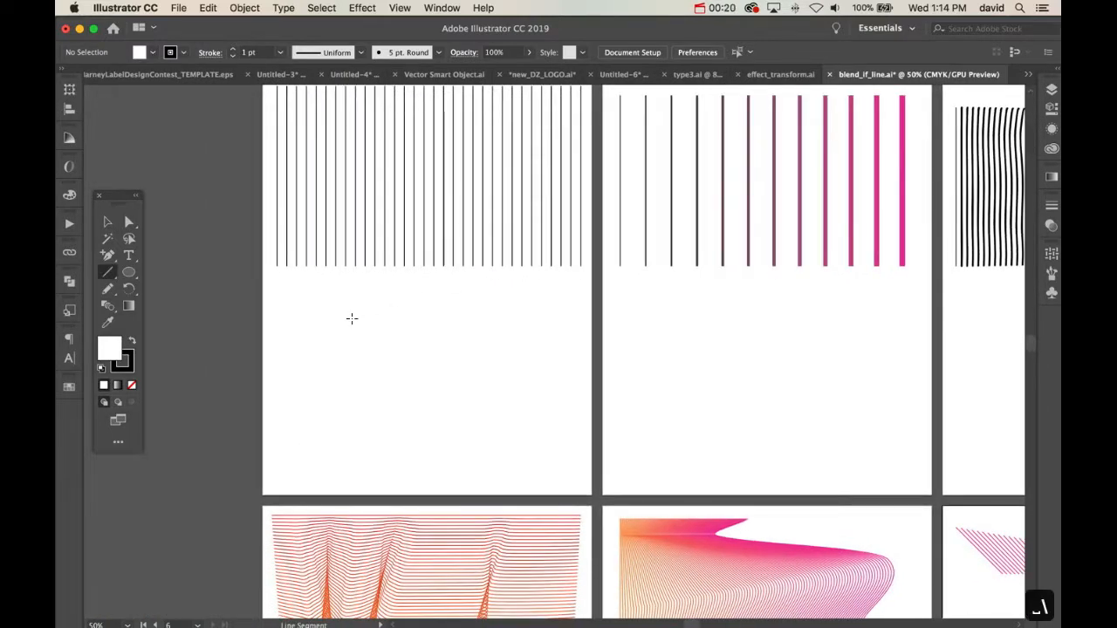
pyautogui.moveTo(281, 293); pyautogui.dragTo(281, 479)
pyautogui.press('v')
pyautogui.click(312, 401)
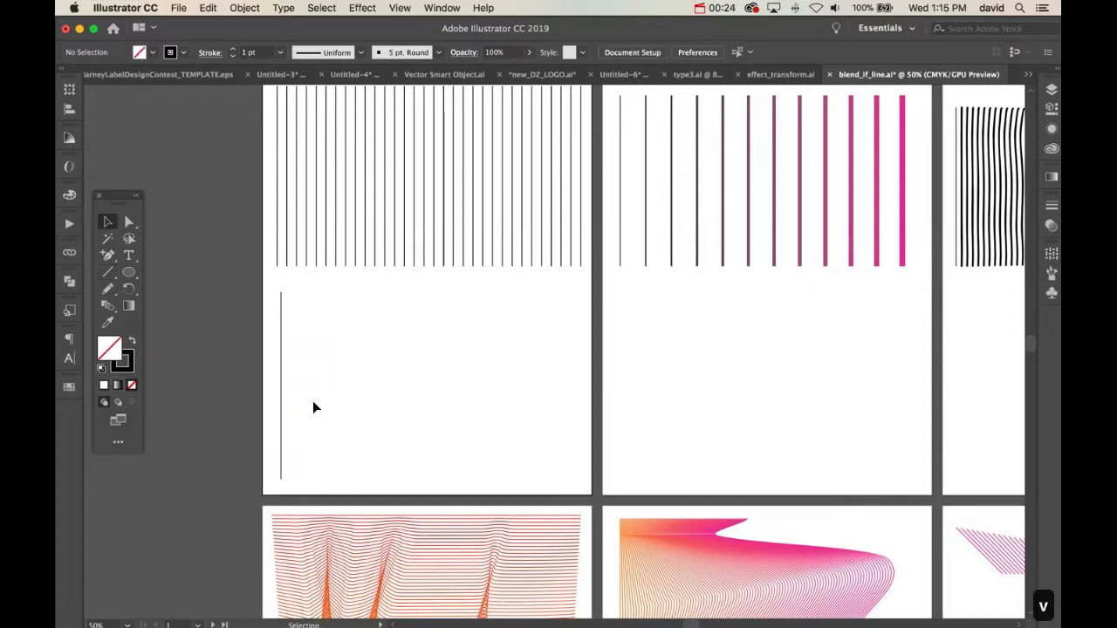
# Copy the line a short distance to its right and repeat the duplication until evenly spaced lines span the artboard
pyautogui.moveTo(282, 361); pyautogui.dragTo(288, 362)
pyautogui.press('super+d')
pyautogui.press('super+d')
pyautogui.press('super+d')
pyautogui.press('super+d')
pyautogui.press('super+d')
pyautogui.press('super+d')
pyautogui.press('super+d')
pyautogui.press('super+d')
pyautogui.press('super+d')
pyautogui.press('super+d')
pyautogui.press('super+d')
pyautogui.press('super+d')
pyautogui.press('super+d')
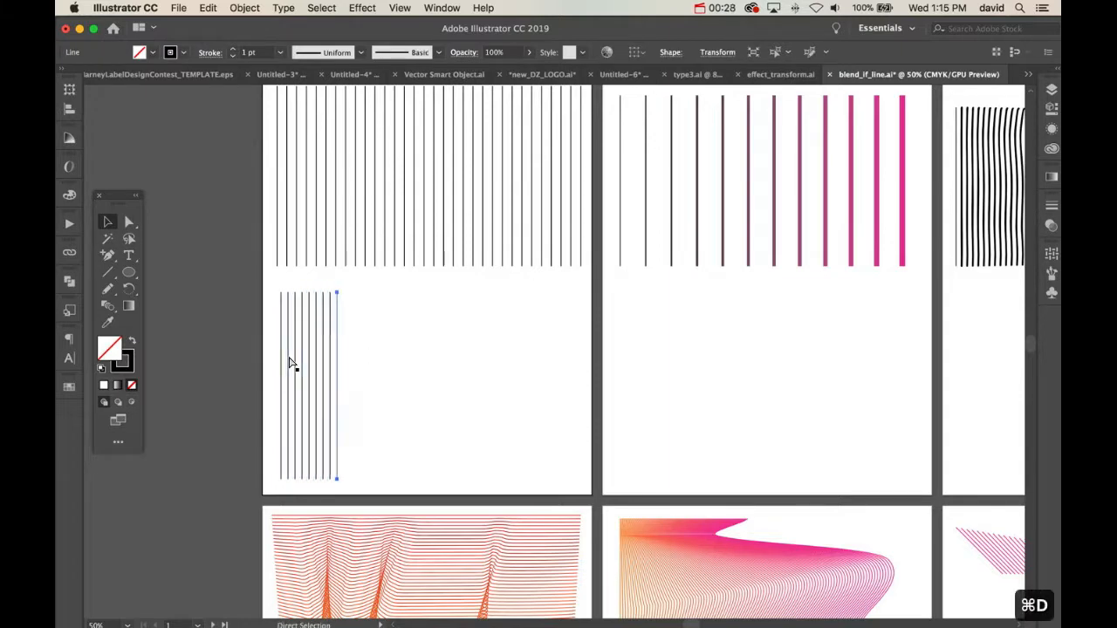
pyautogui.press('super+d')
pyautogui.press('super+d')
pyautogui.press('super+d')
pyautogui.press('super+d')
pyautogui.press('super+d')
pyautogui.press('super+d')
pyautogui.press('super+d')
pyautogui.press('super+d')
pyautogui.press('super+d')
pyautogui.press('super+d')
pyautogui.press('super+d')
pyautogui.press('super+d')
pyautogui.press('super+d')
pyautogui.press('super+d')
pyautogui.press('super+d')
pyautogui.press('super+d')
pyautogui.press('super+d')
pyautogui.press('super+d')
pyautogui.press('super+d')
pyautogui.press('super+d')
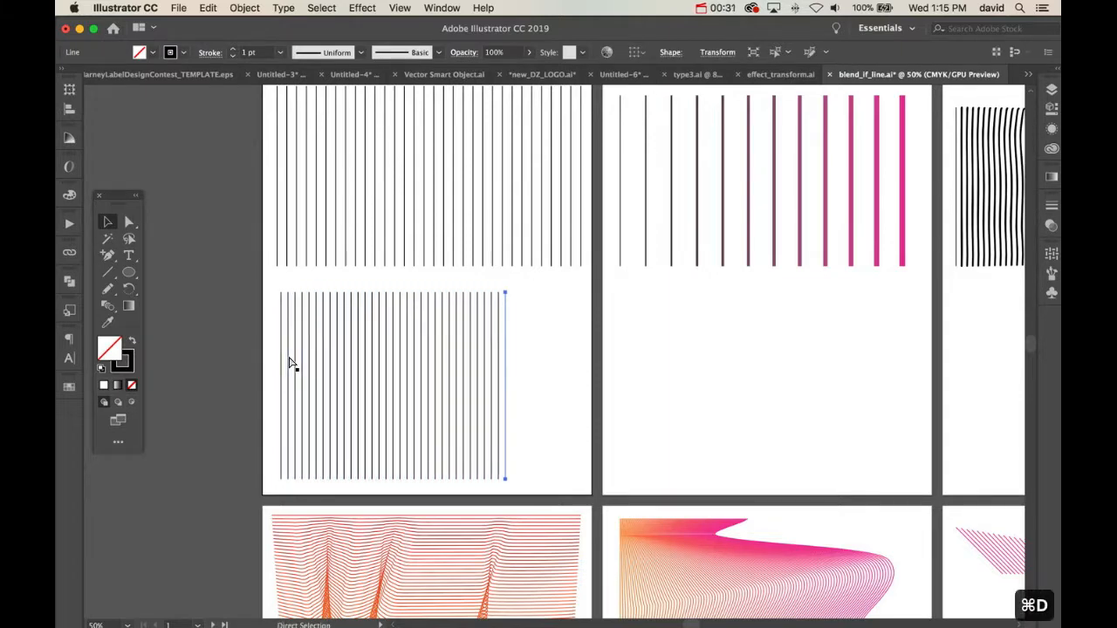
pyautogui.press('super+d')
pyautogui.press('super+d')
pyautogui.press('super+d')
pyautogui.press('super+d')
# Delete all the duplicated lines between the first and last line of the new row
pyautogui.click(578, 327)
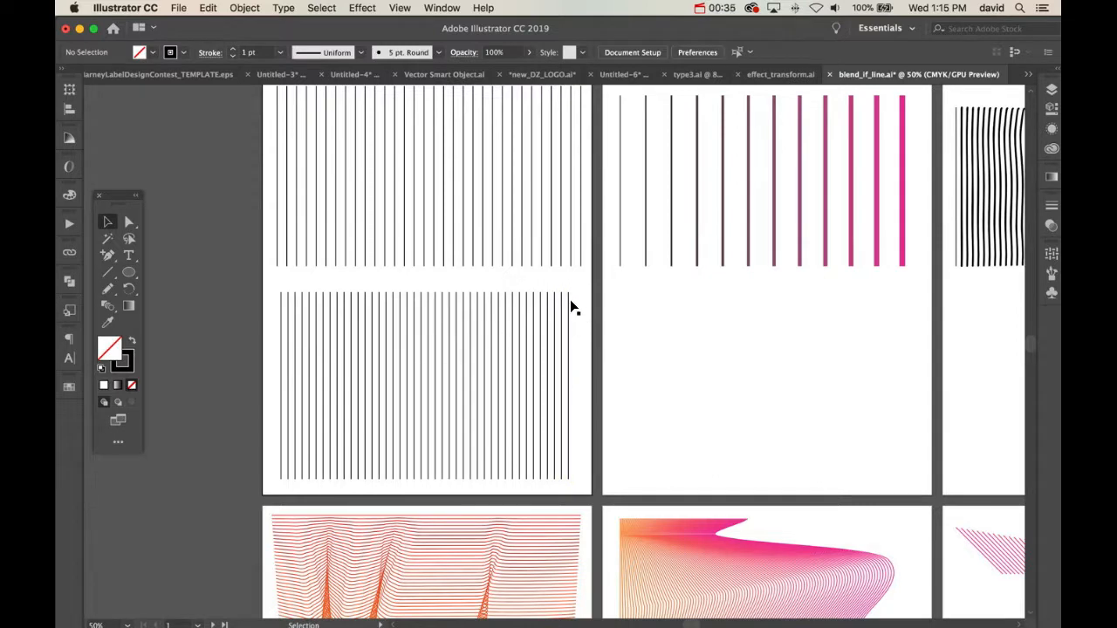
pyautogui.moveTo(562, 287); pyautogui.dragTo(289, 401)
pyautogui.press('BackSpace')
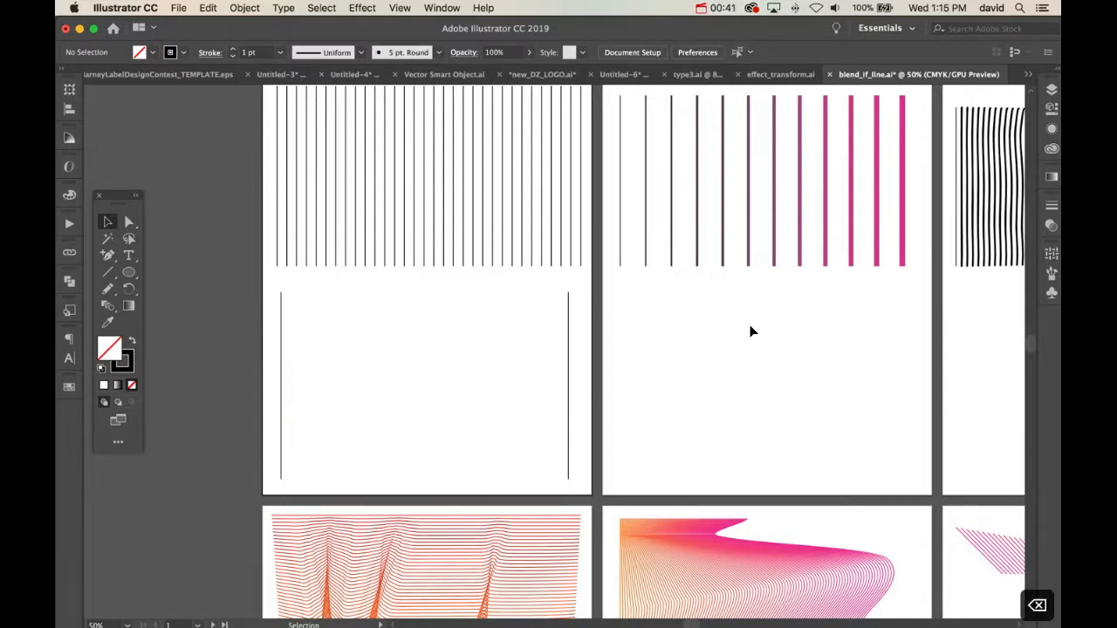
# Move the two remaining lines horizontally outward to align with the outermost lines of the pattern above
pyautogui.keyDown('shift'); pyautogui.click(281, 306); pyautogui.keyUp('shift')
pyautogui.keyDown('shift'); pyautogui.click(281, 307); pyautogui.keyUp('shift')
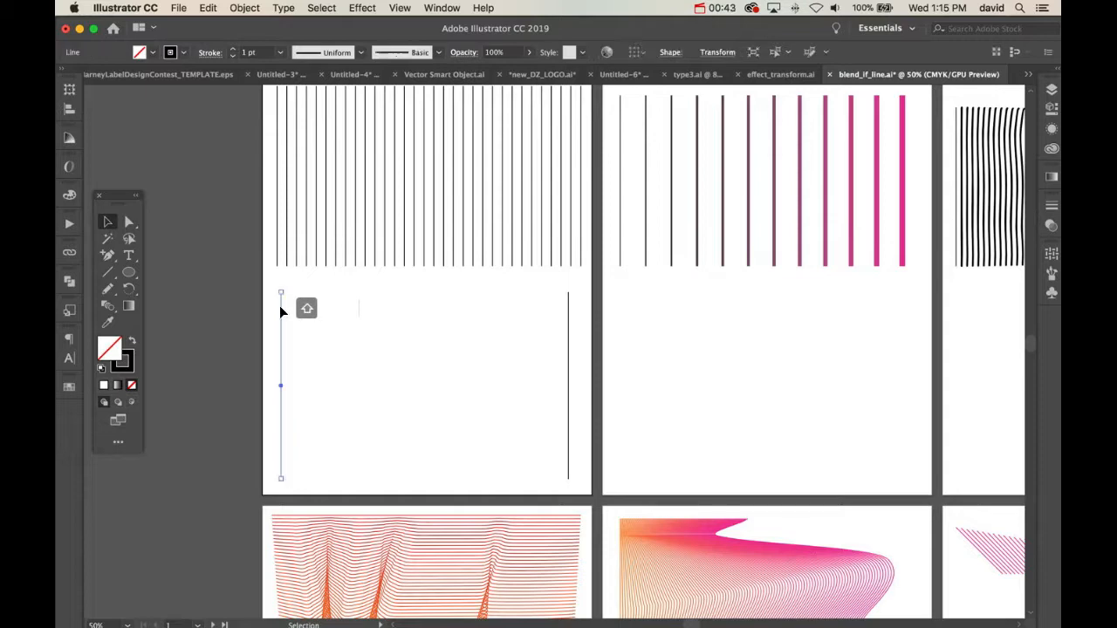
pyautogui.press('v')
pyautogui.click(361, 330)
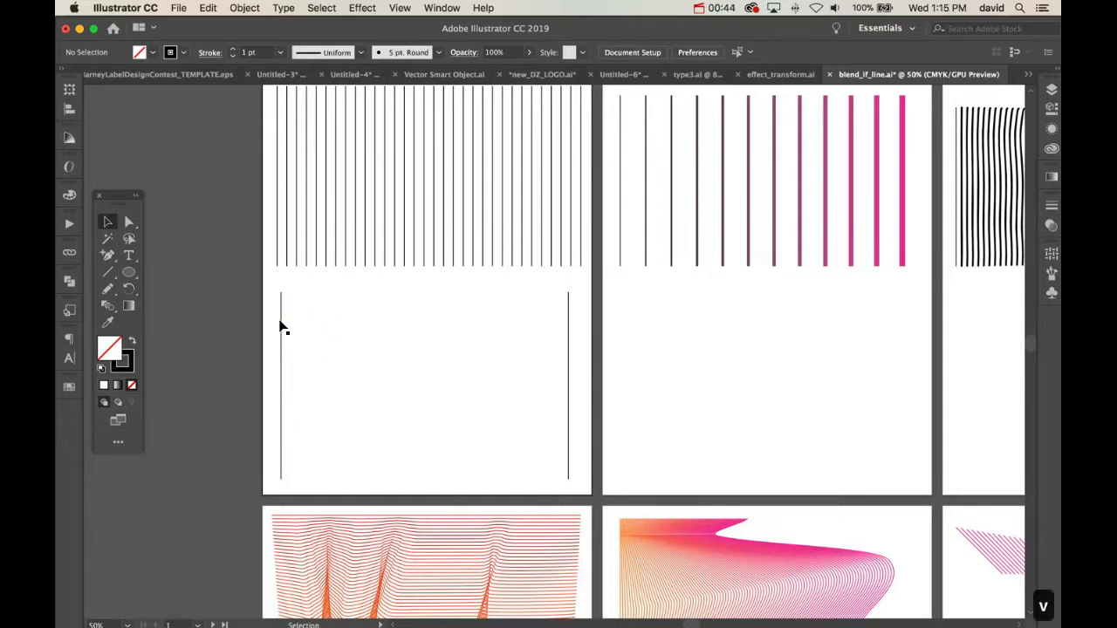
pyautogui.keyDown('shift'); pyautogui.click(278, 321); pyautogui.keyUp('shift')
pyautogui.keyDown('shift'); pyautogui.click(274, 321); pyautogui.keyUp('shift')
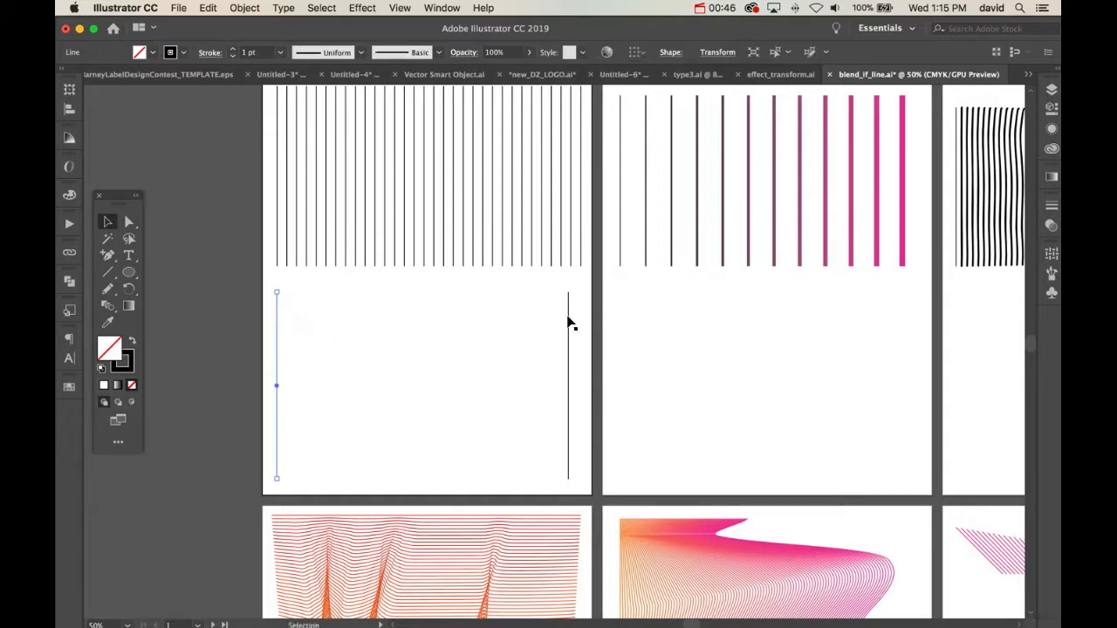
pyautogui.keyDown('shift'); pyautogui.click(568, 317); pyautogui.keyUp('shift')
pyautogui.moveTo(568, 318); pyautogui.dragTo(581, 316)
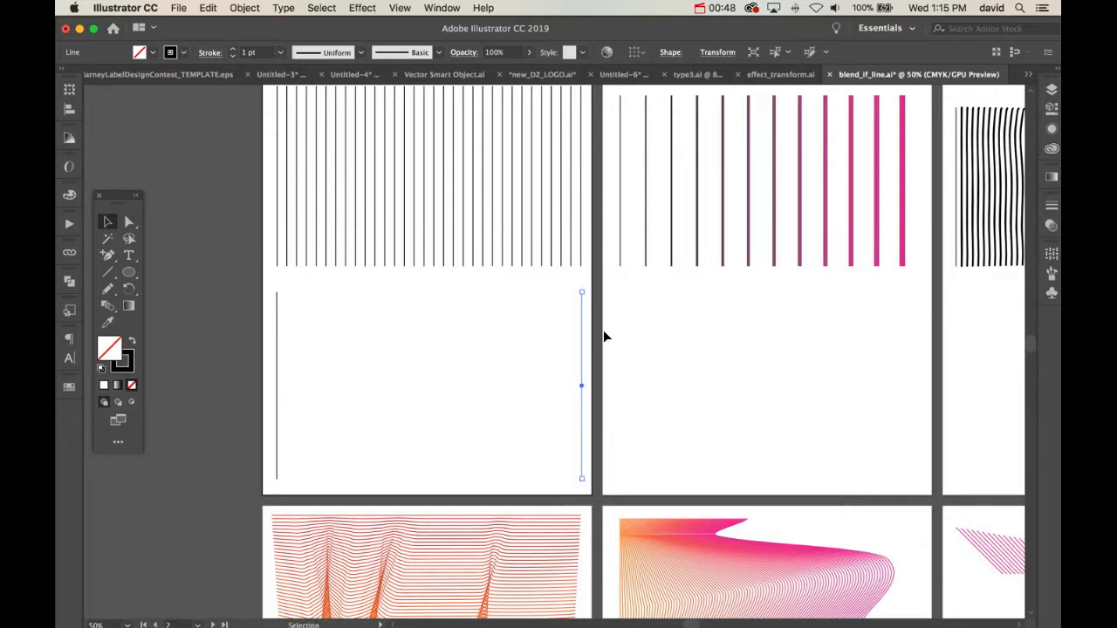
pyautogui.click(603, 330)
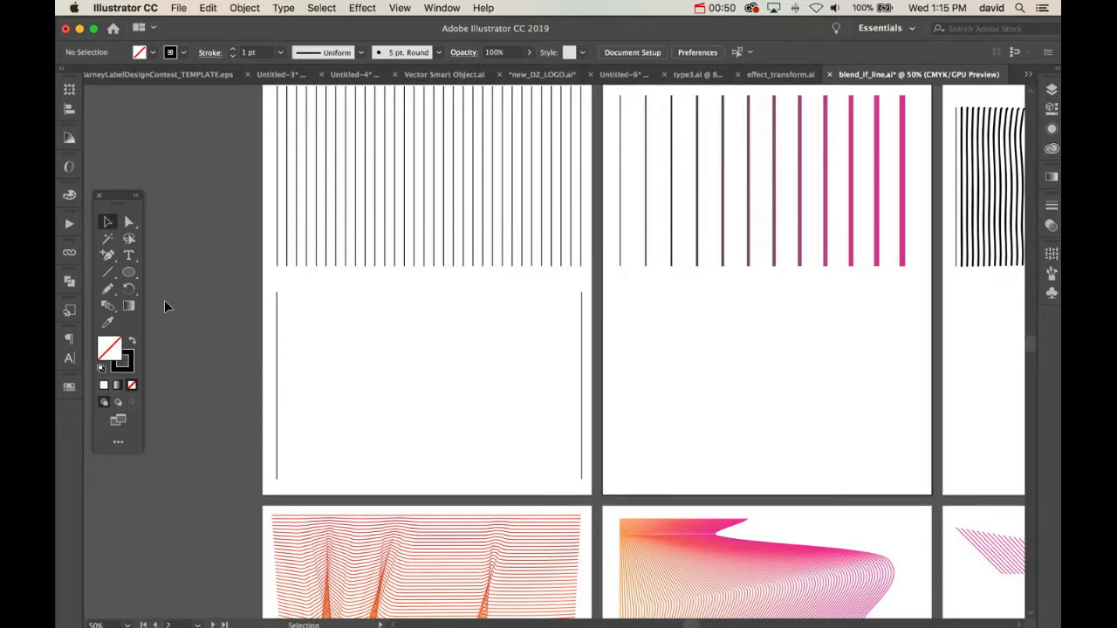
# Blend the left line with the right line using the Blend Tool
pyautogui.press('w')
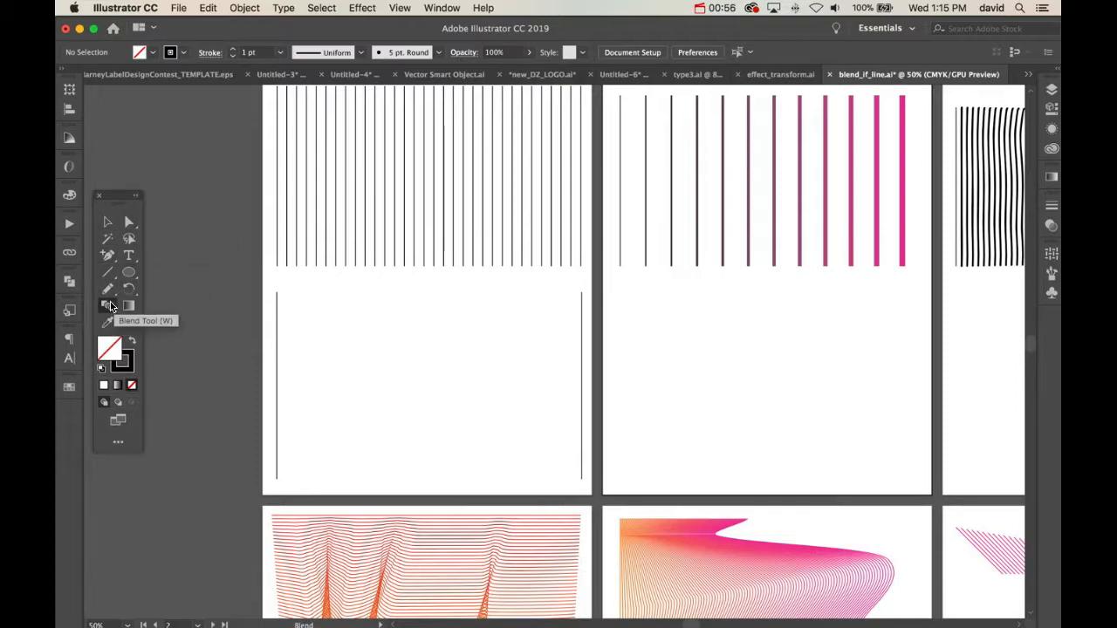
pyautogui.click(110, 301)
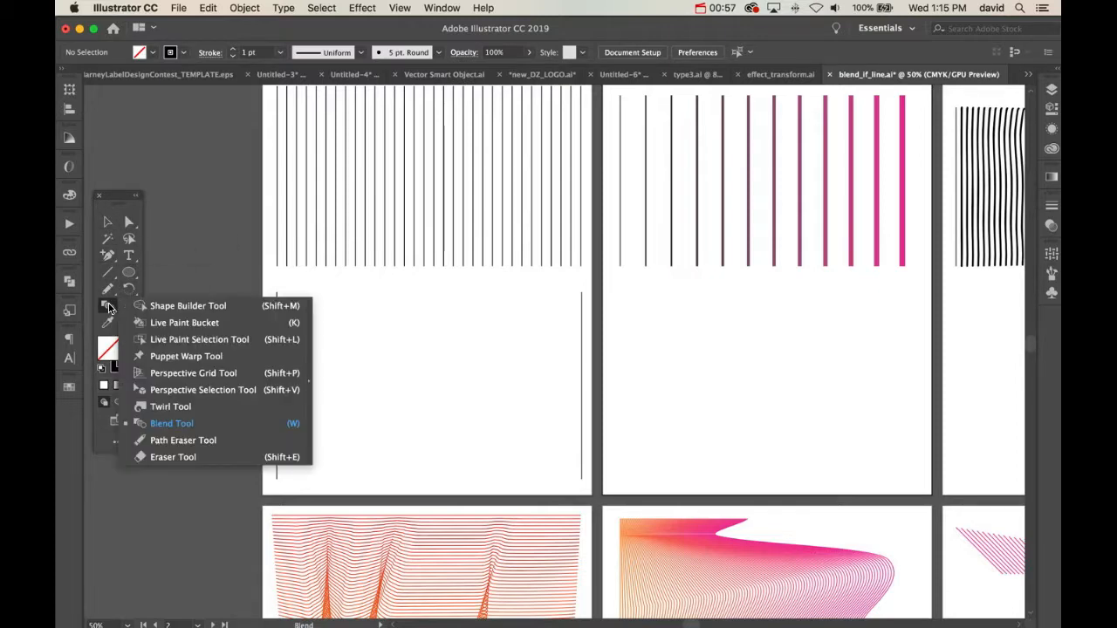
pyautogui.click(195, 424)
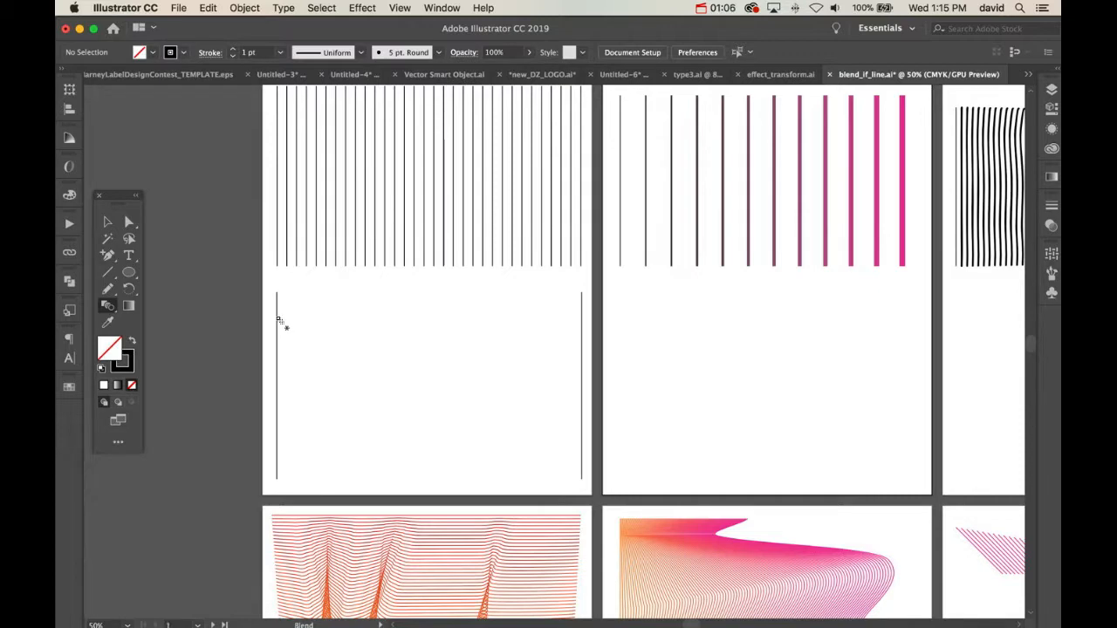
pyautogui.click(580, 331)
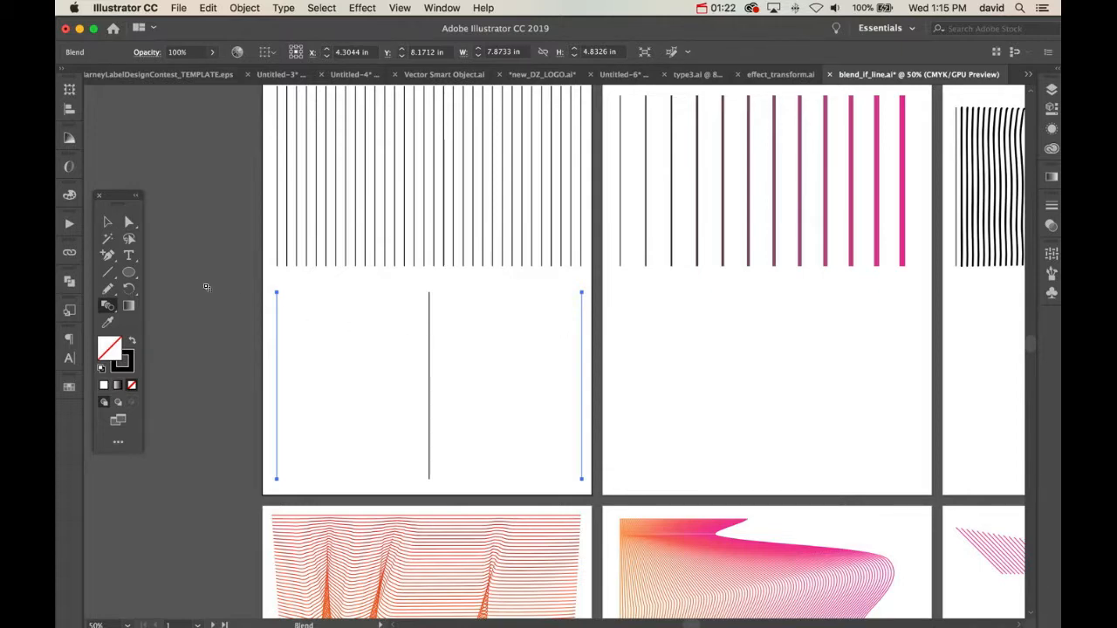
# Set the blend's spacing to Specified Steps with 35 steps, previewing the result
pyautogui.doubleClick(107, 306)
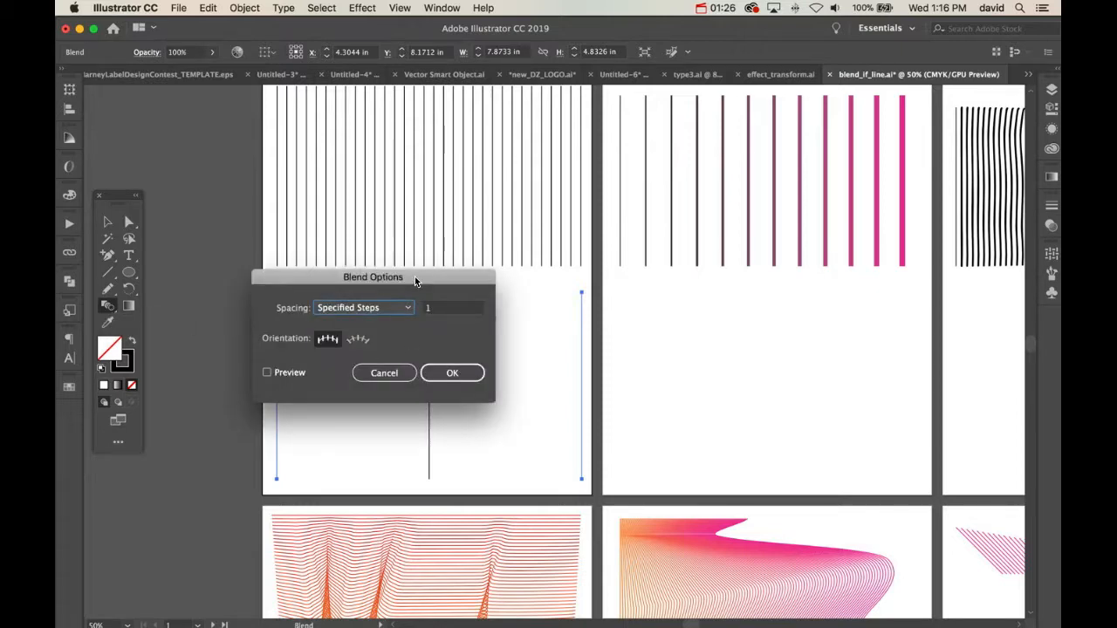
pyautogui.moveTo(415, 276); pyautogui.dragTo(319, 112)
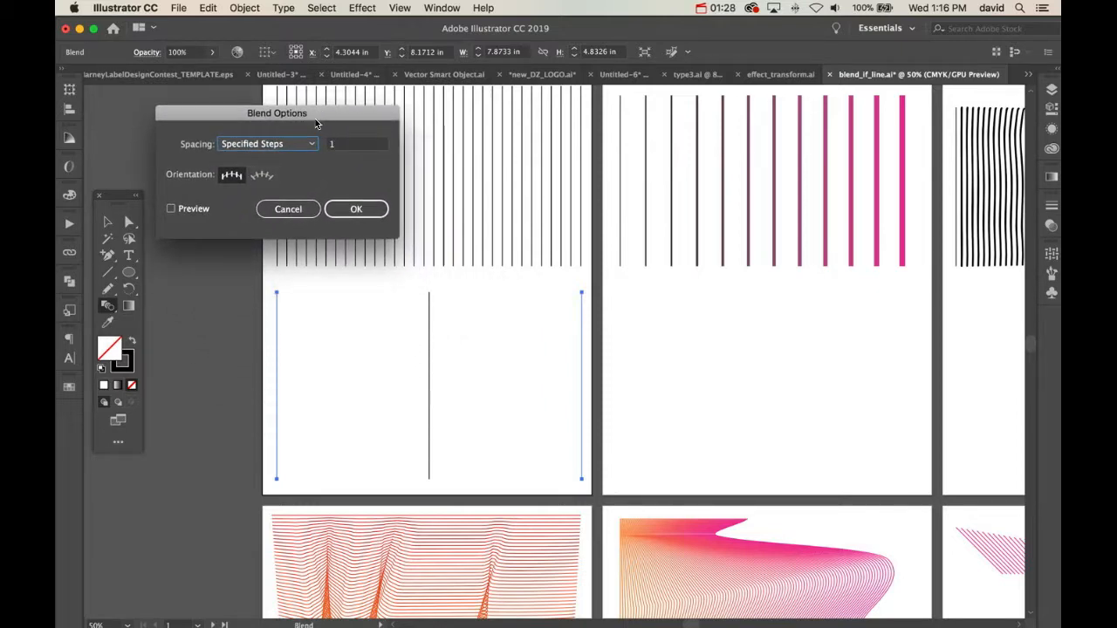
pyautogui.click(295, 142)
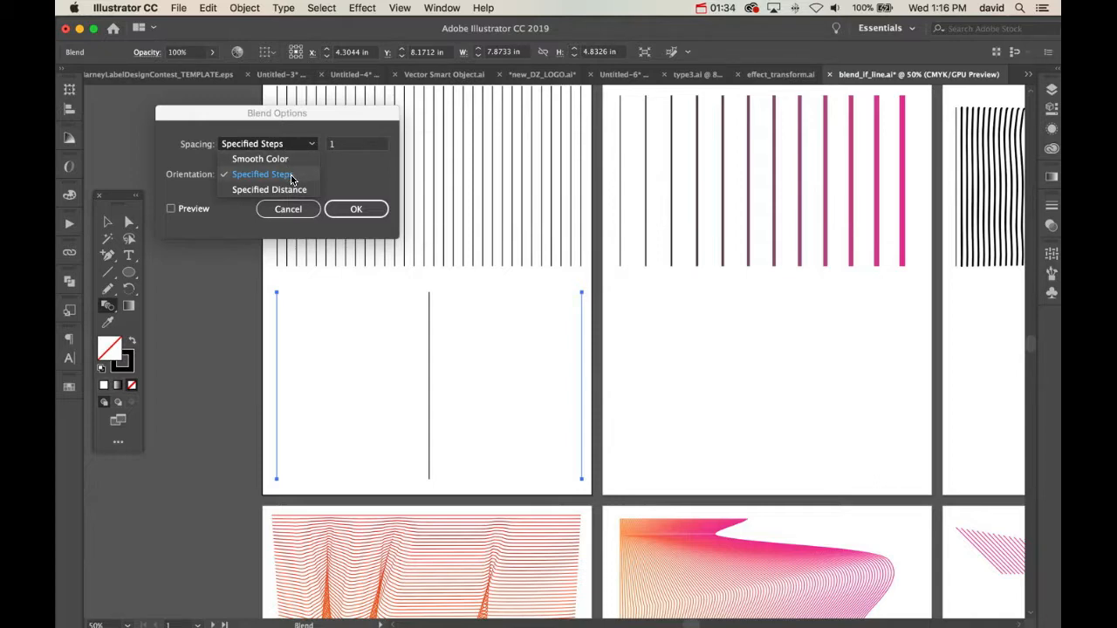
pyautogui.click(292, 178)
pyautogui.press('Tab')
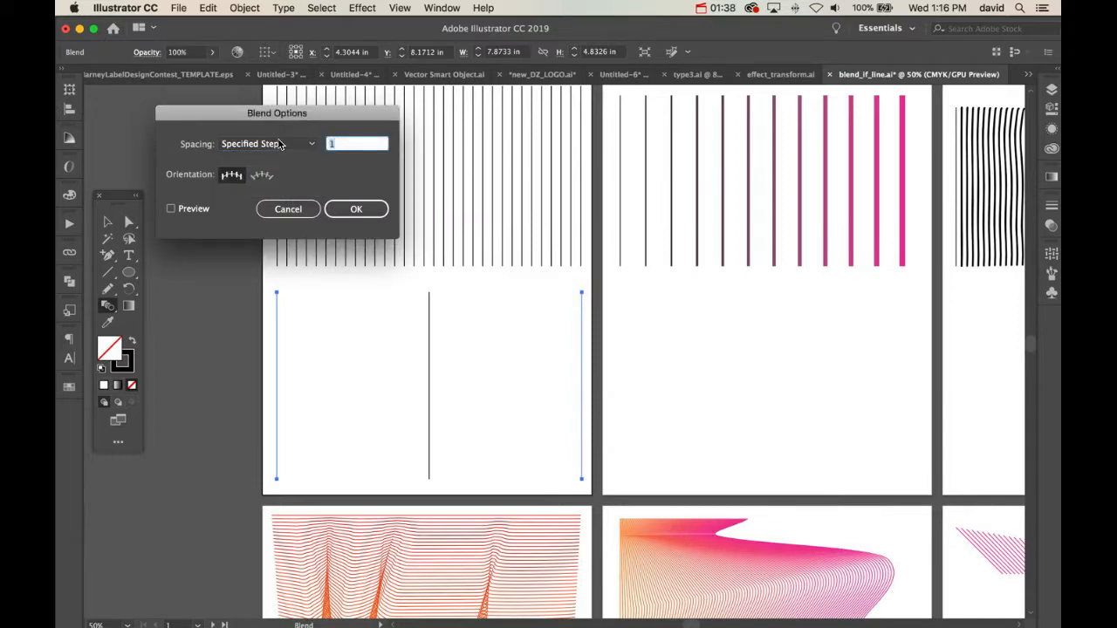
pyautogui.write('35')
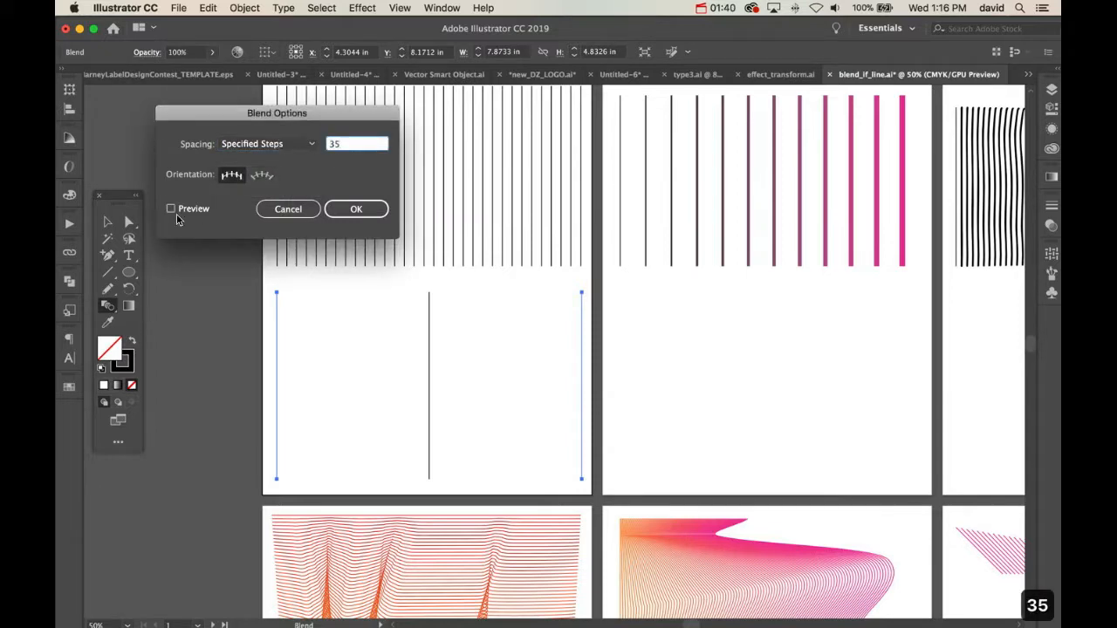
pyautogui.click(171, 210)
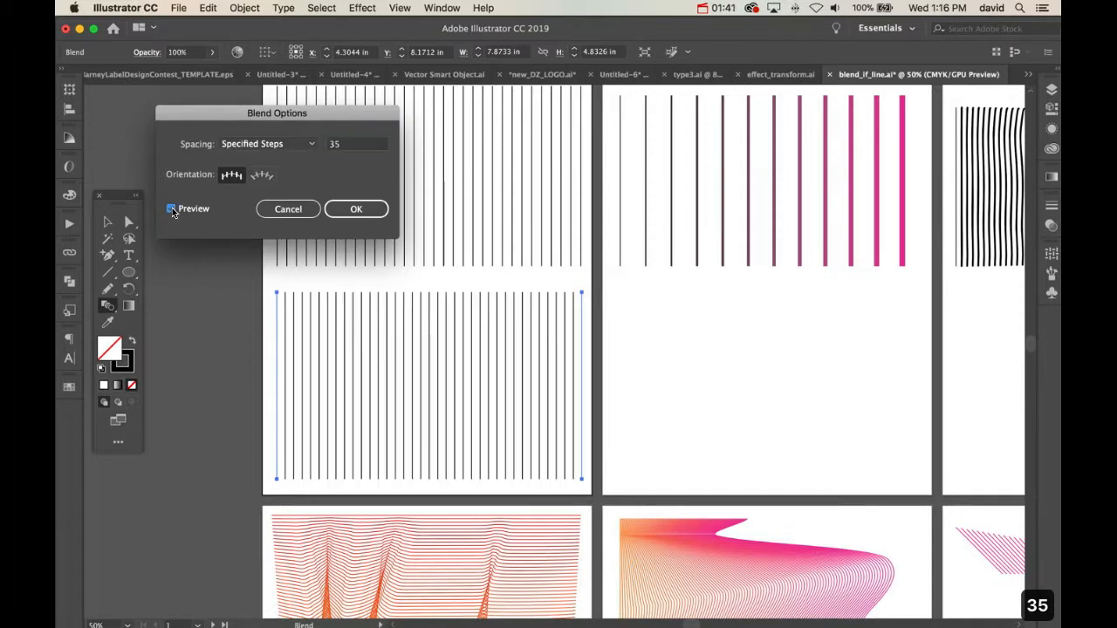
pyautogui.click(355, 211)
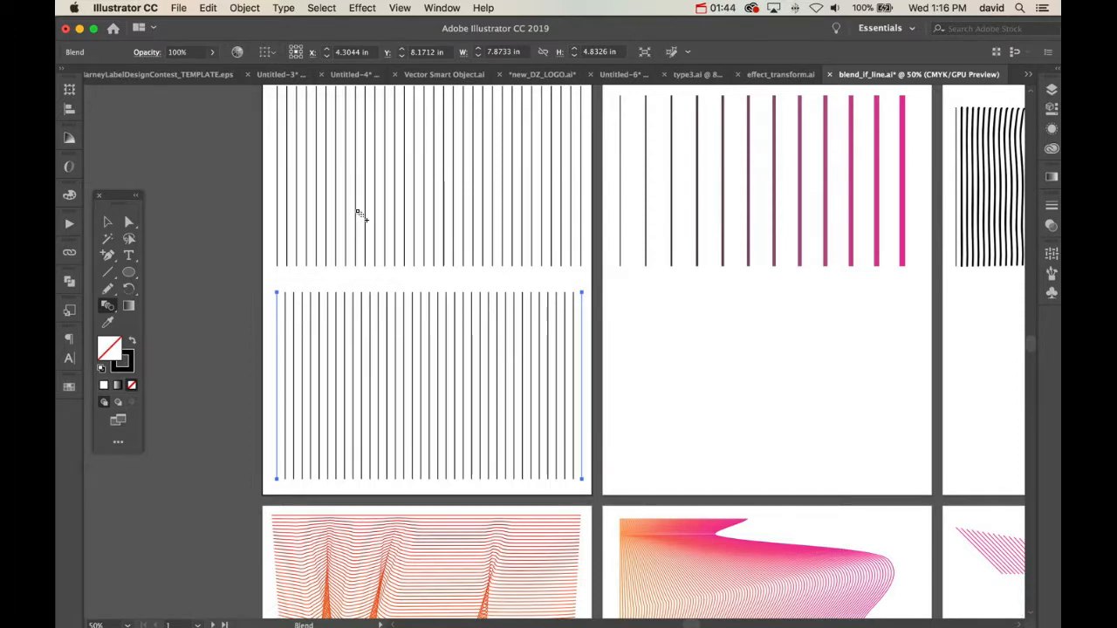
# Set the blend between the two lines to 12 specified steps, with the preview on
pyautogui.doubleClick(107, 308)
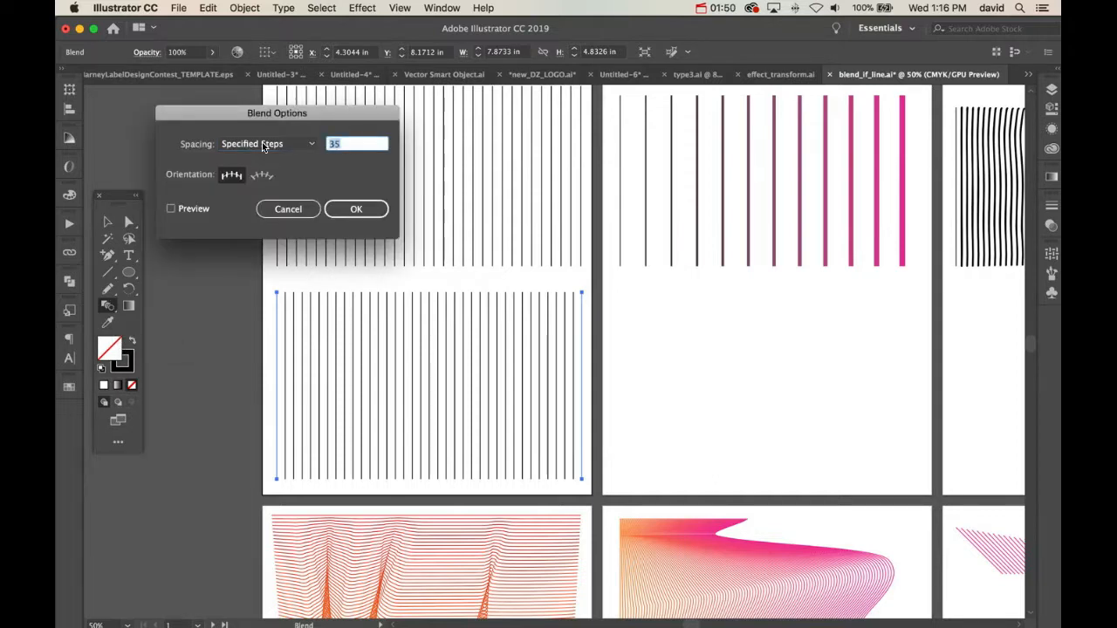
pyautogui.write('12')
pyautogui.click(171, 209)
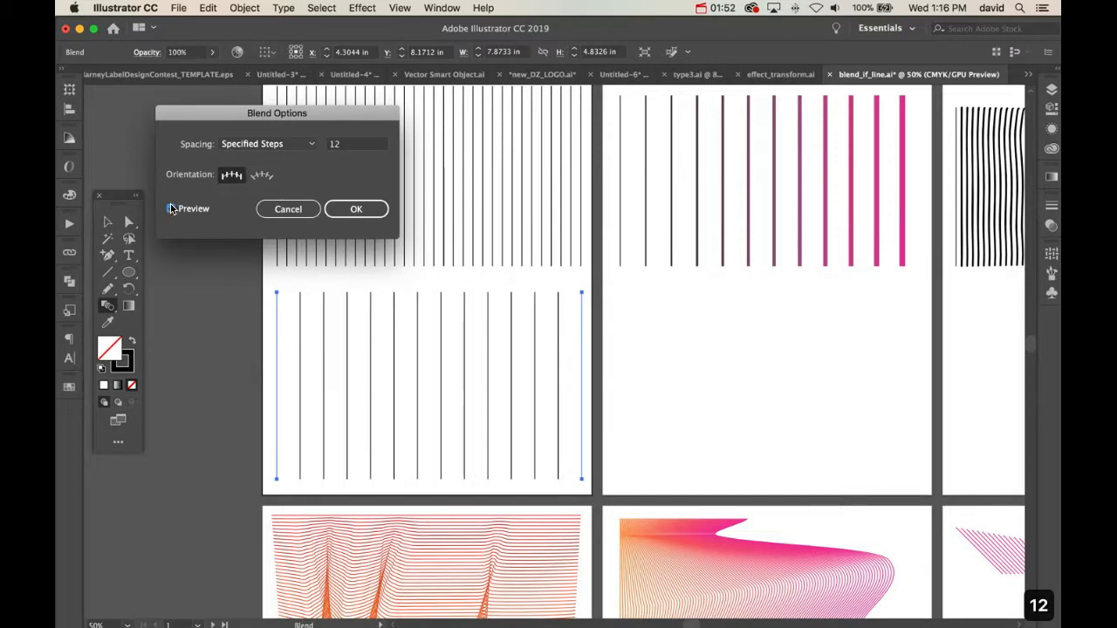
pyautogui.click(346, 213)
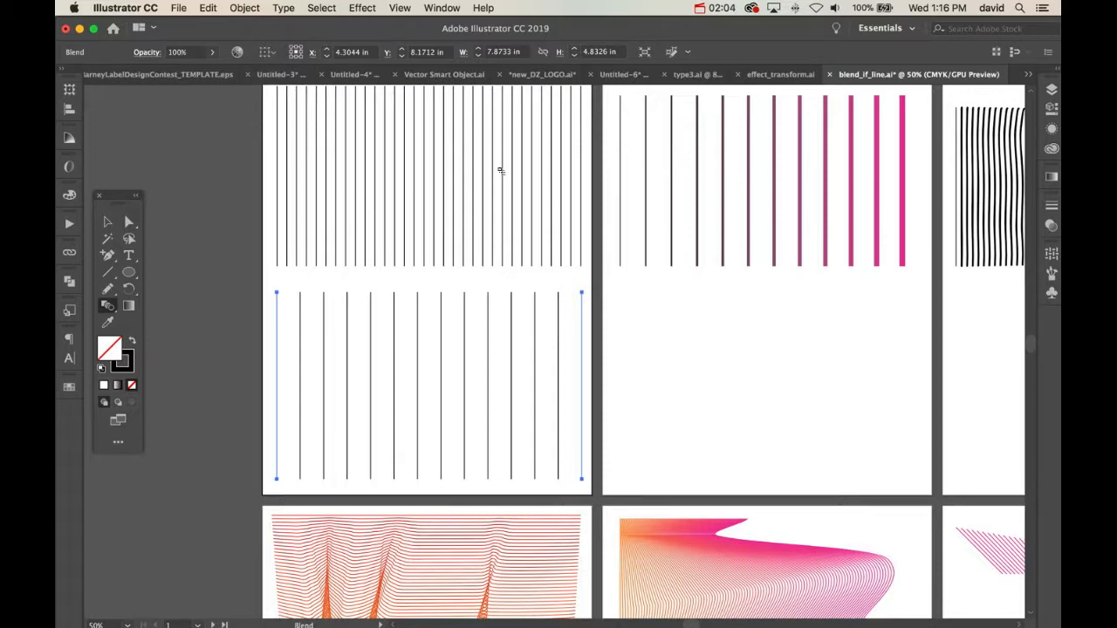
# Recolor only the blend's rightmost line with a red FF0322 stroke
pyautogui.press('a')
pyautogui.click(236, 370)
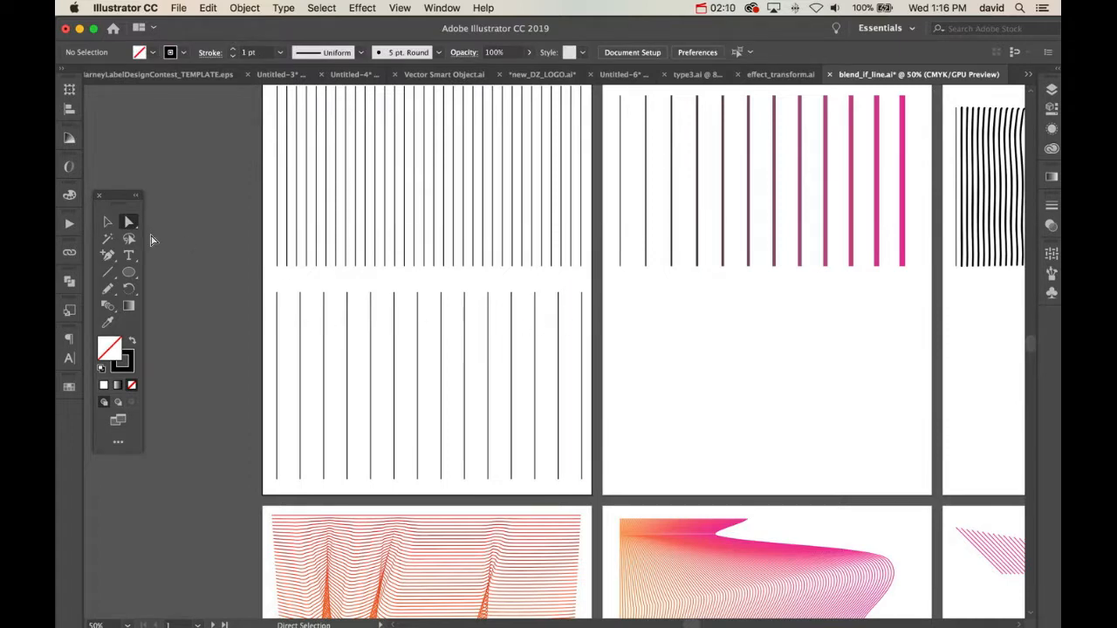
pyautogui.click(581, 314)
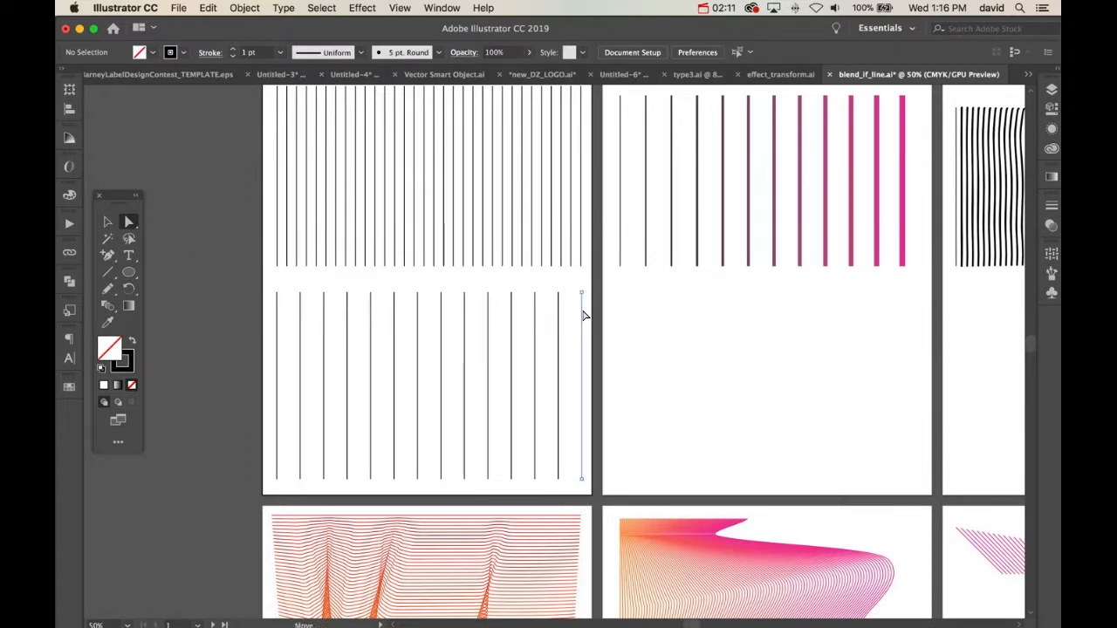
pyautogui.doubleClick(131, 367)
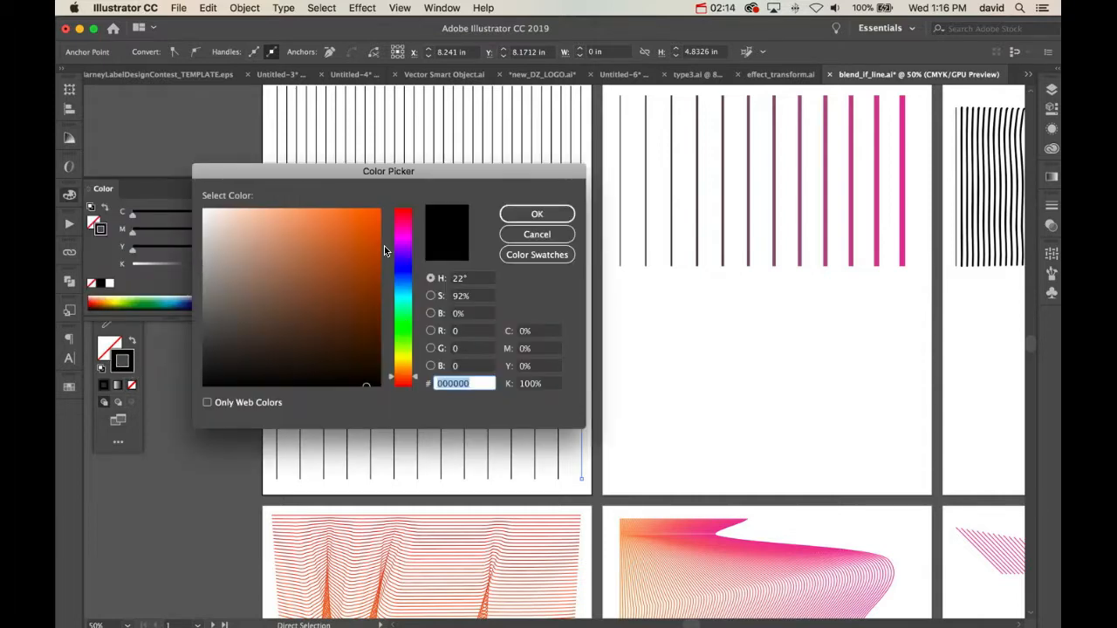
pyautogui.click(407, 218)
pyautogui.click(376, 219)
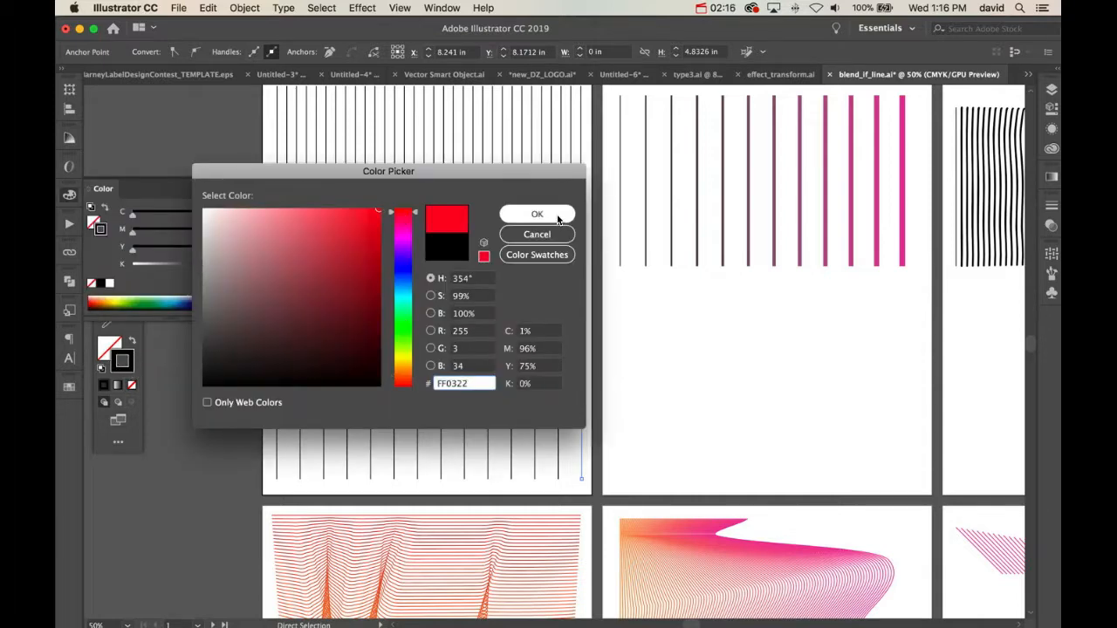
pyautogui.click(534, 214)
pyautogui.click(215, 399)
pyautogui.press('v')
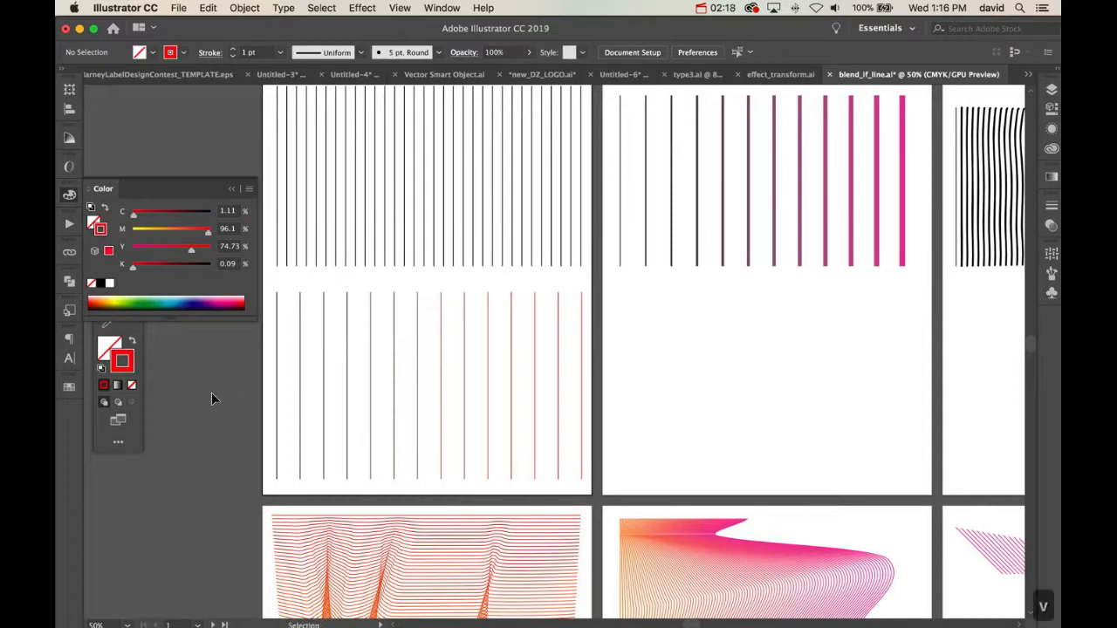
pyautogui.click(69, 195)
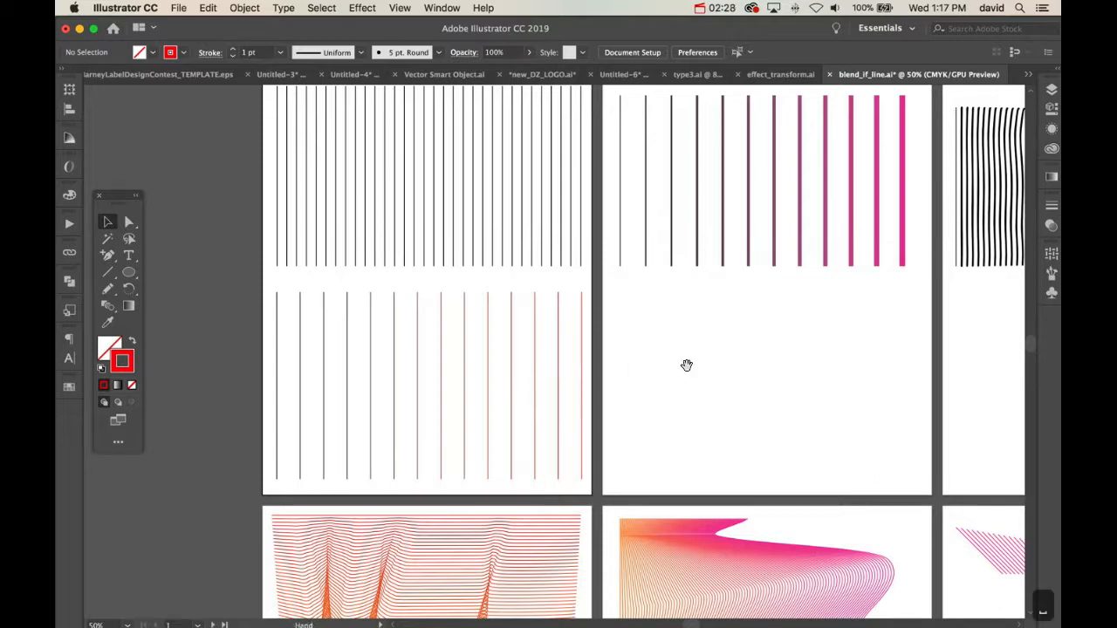
# Draw a vertical line near the second artboard's left edge below the pink blend and reset it to the default fill and black stroke
pyautogui.moveTo(686, 366); pyautogui.dragTo(486, 352)
pyautogui.press('\\')
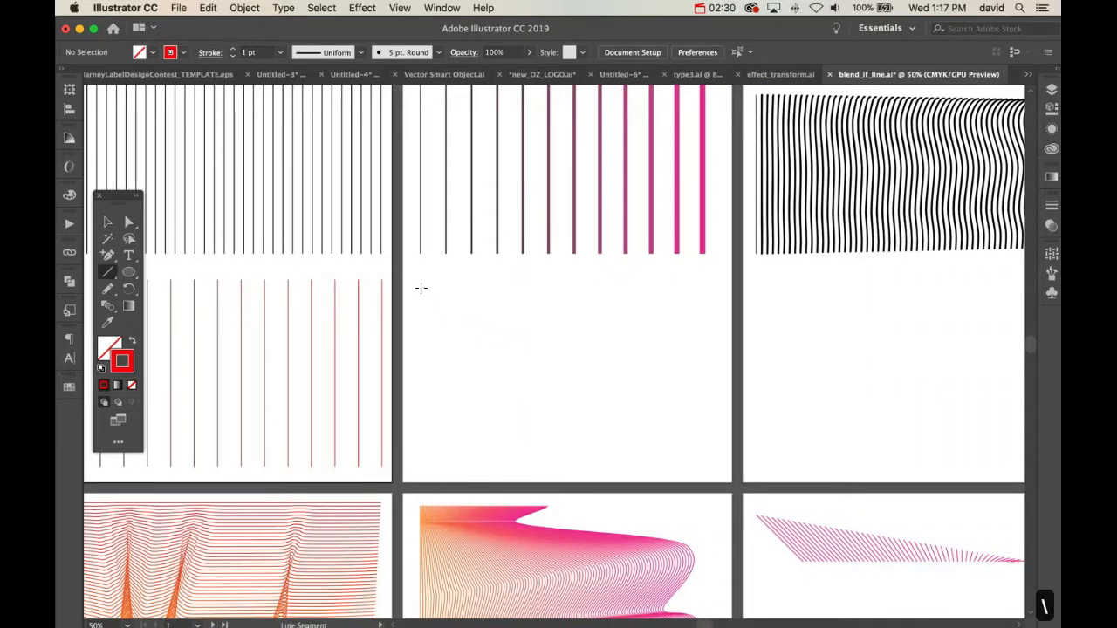
pyautogui.moveTo(421, 283); pyautogui.dragTo(451, 468)
pyautogui.press('v')
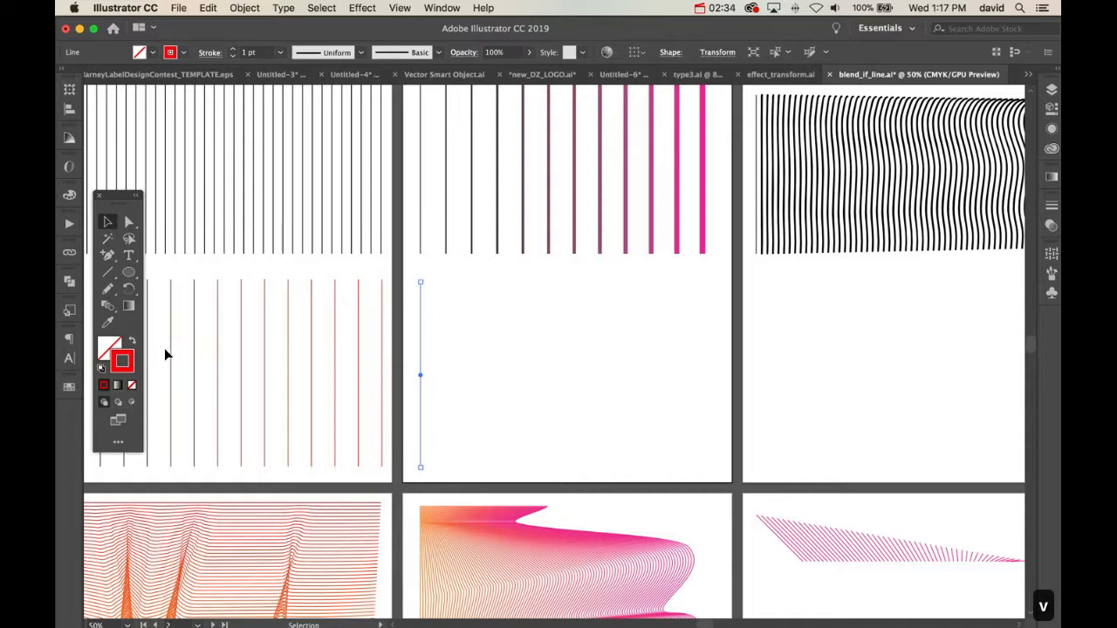
pyautogui.press('d')
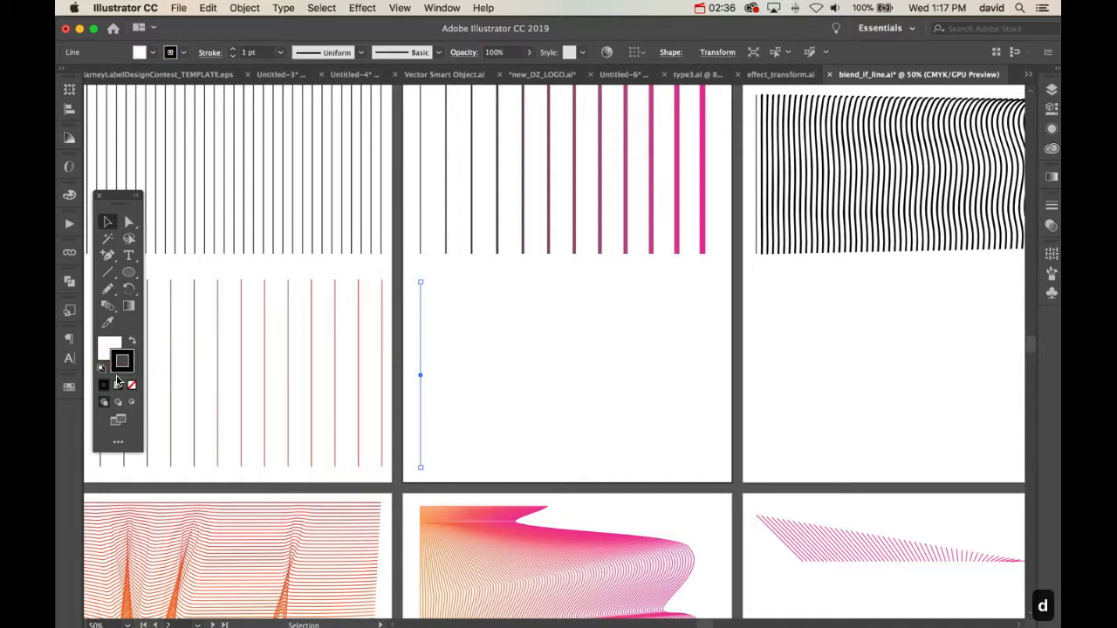
# Remove the new line's fill and place a level copy of it near the second artboard's right edge, below the pink blend's last line
pyautogui.press('x')
pyautogui.press('/')
pyautogui.press('x')
pyautogui.click(427, 311)
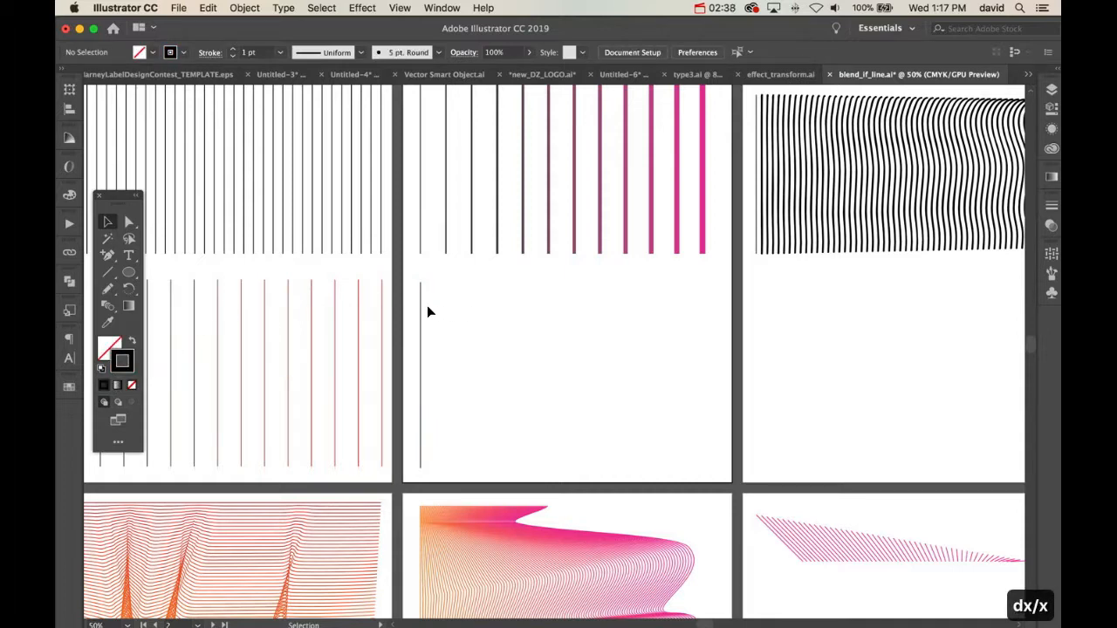
pyautogui.moveTo(423, 310); pyautogui.dragTo(700, 313)
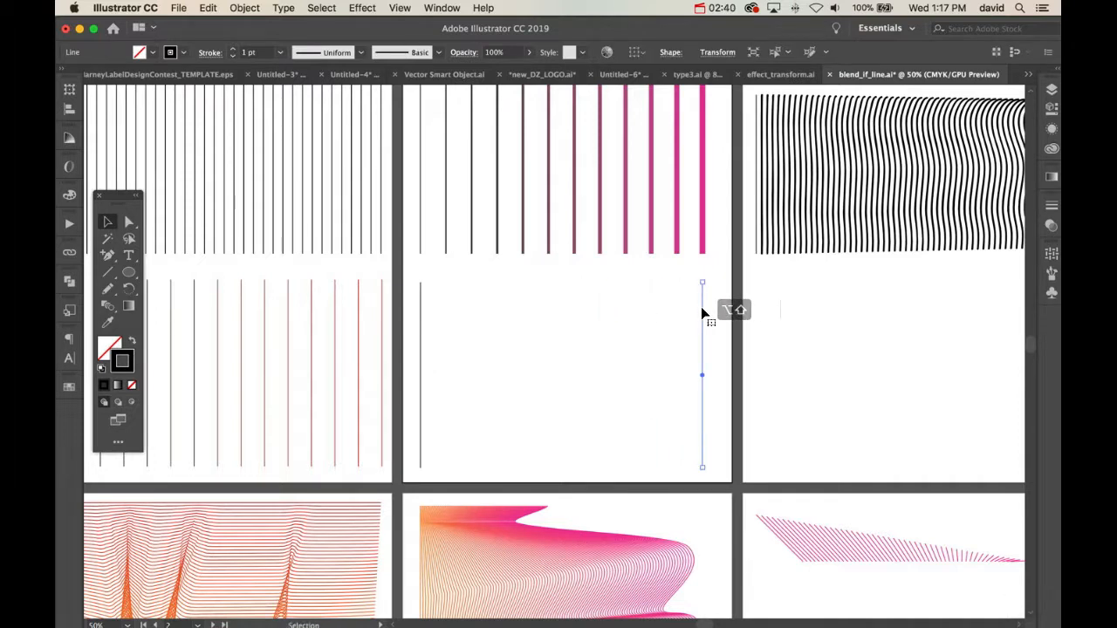
# Give the copied line a 10 pt stroke weight and recolor its stroke magenta pink
pyautogui.click(281, 52)
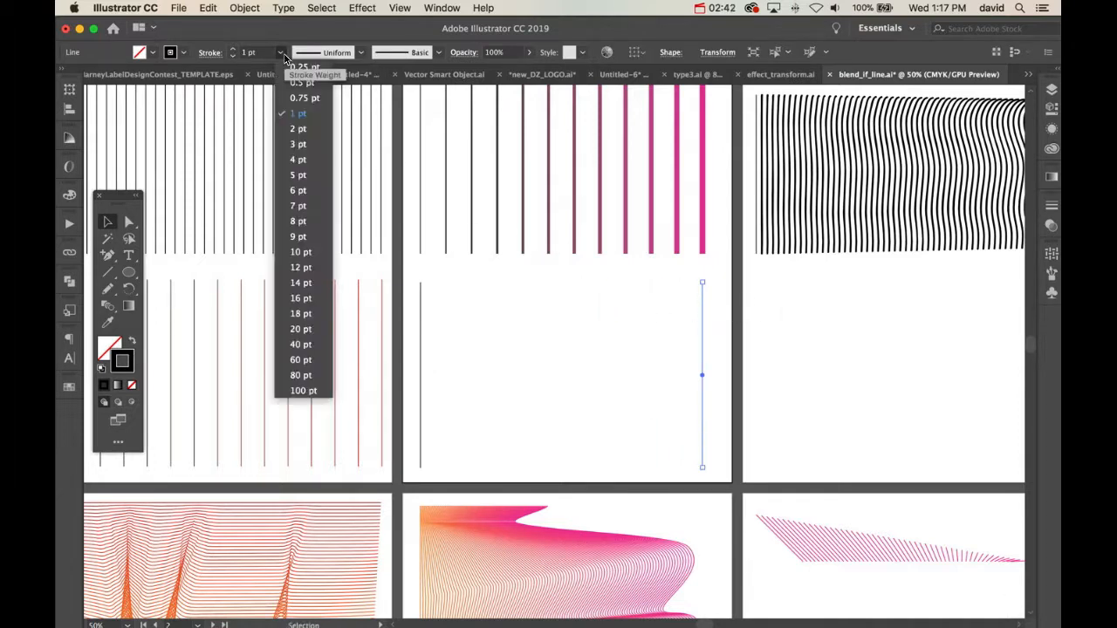
pyautogui.click(302, 252)
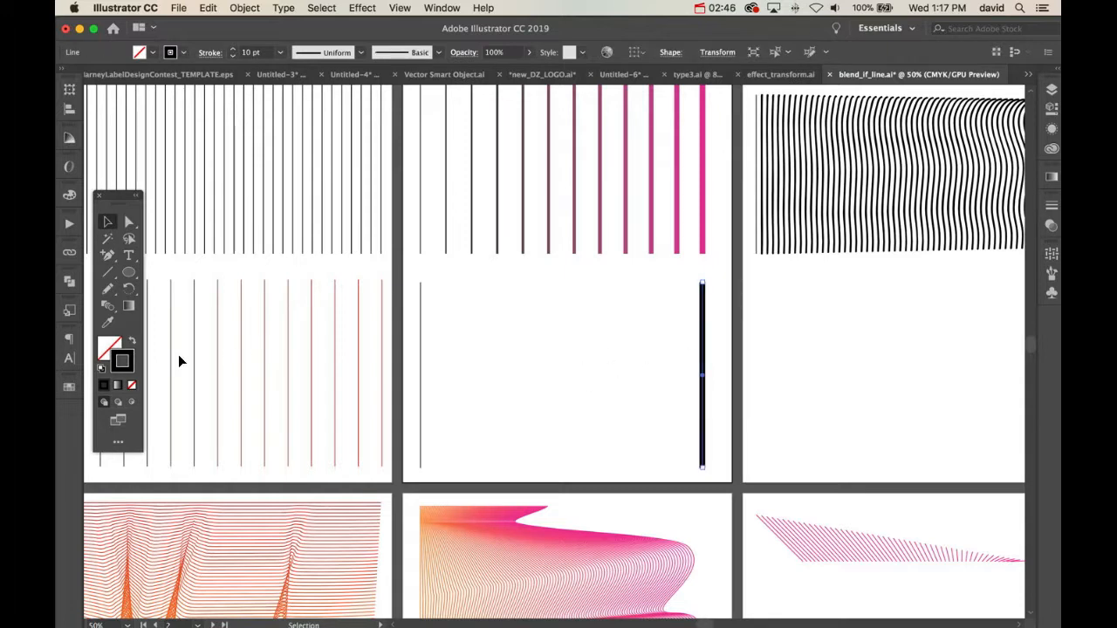
pyautogui.doubleClick(131, 365)
pyautogui.click(404, 238)
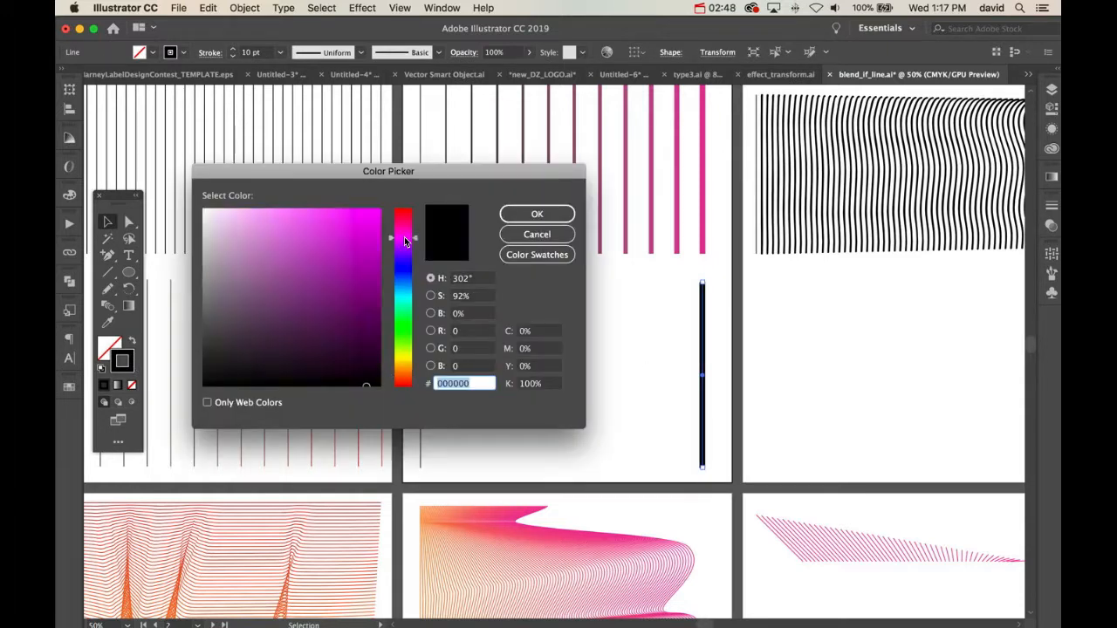
pyautogui.click(373, 227)
pyautogui.click(536, 214)
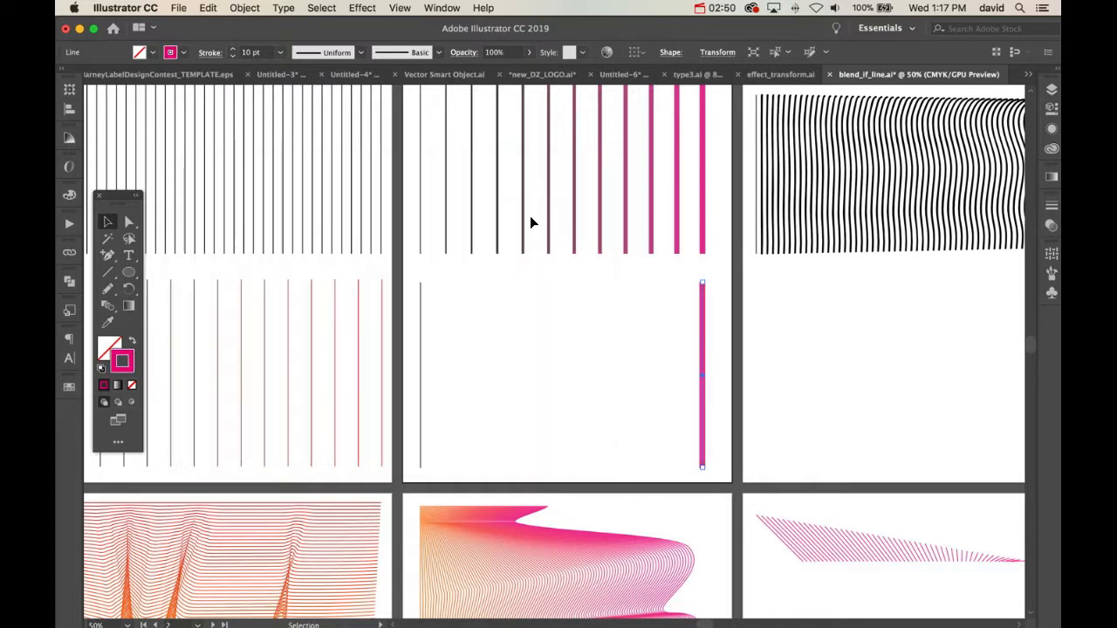
pyautogui.click(550, 377)
# Select both the thin black and thick pink lines and set the blend options to 10 specified steps
pyautogui.press('v')
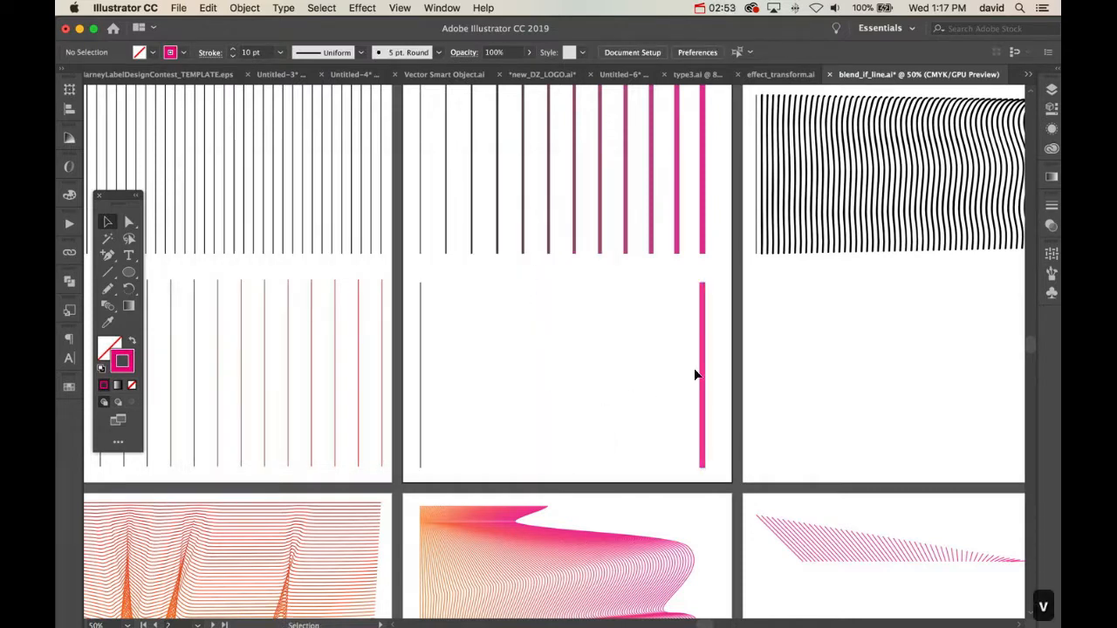
pyautogui.moveTo(415, 328); pyautogui.dragTo(707, 380)
pyautogui.click(241, 11)
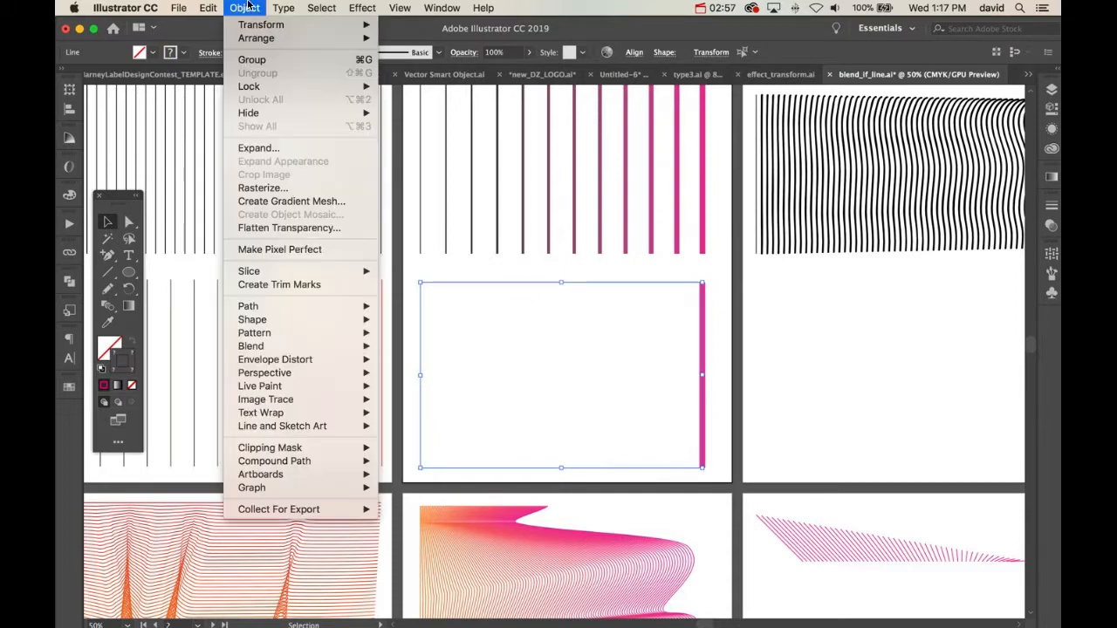
pyautogui.moveTo(266, 347)
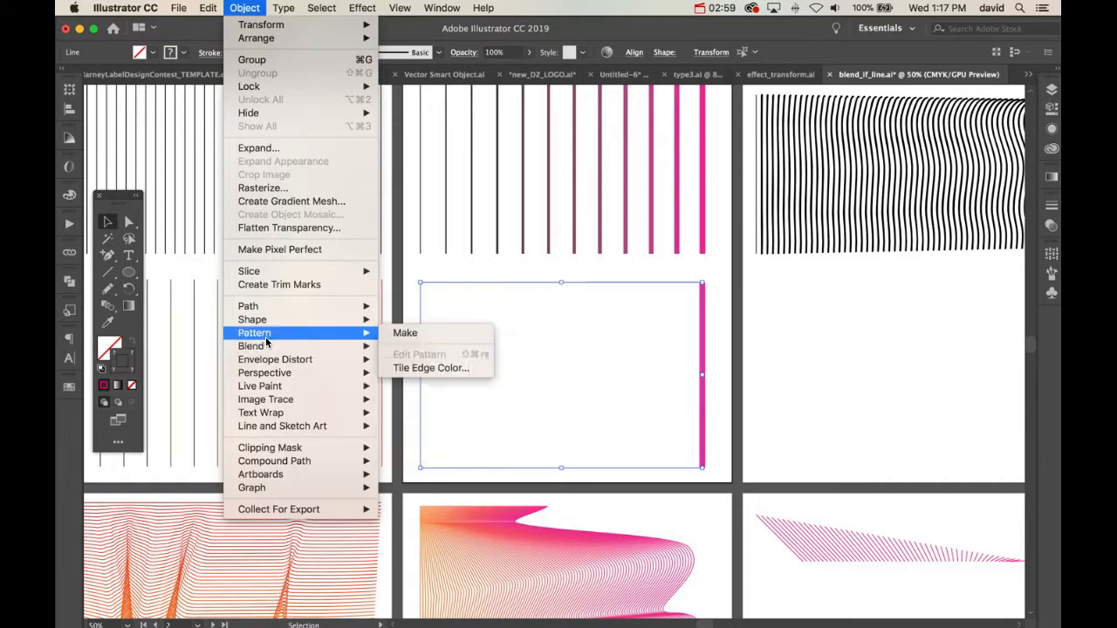
pyautogui.click(412, 382)
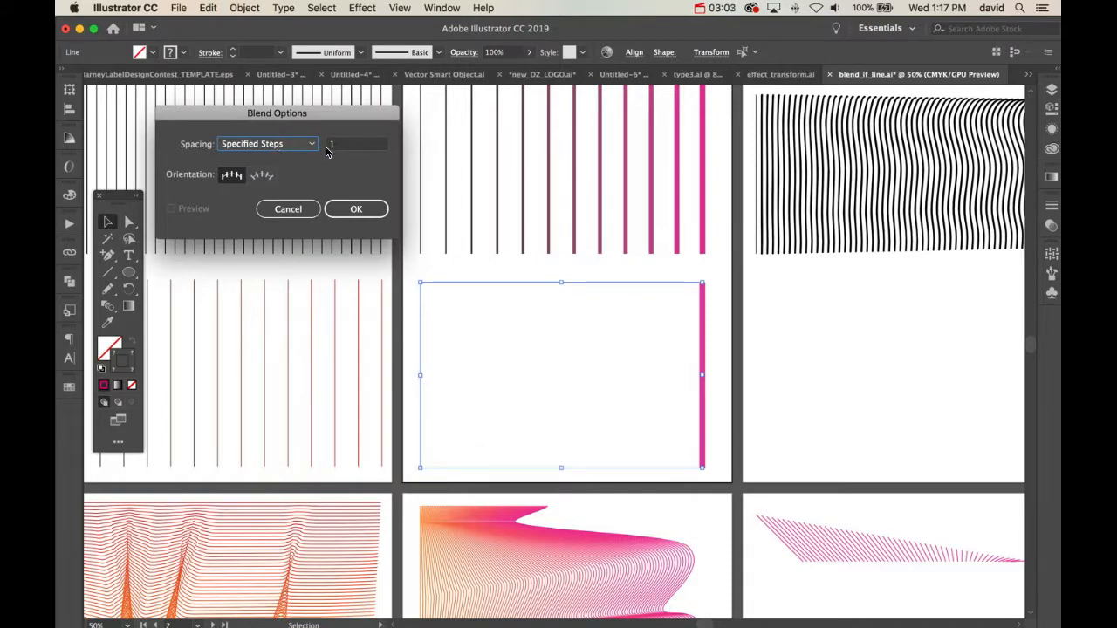
pyautogui.press('Tab')
pyautogui.write('10')
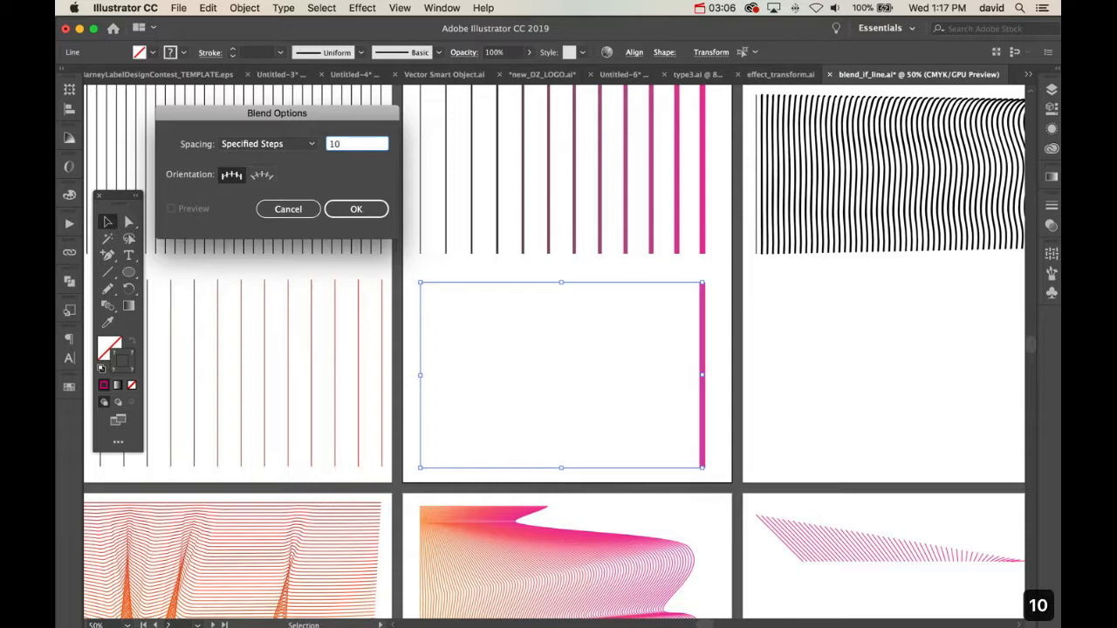
pyautogui.click(349, 208)
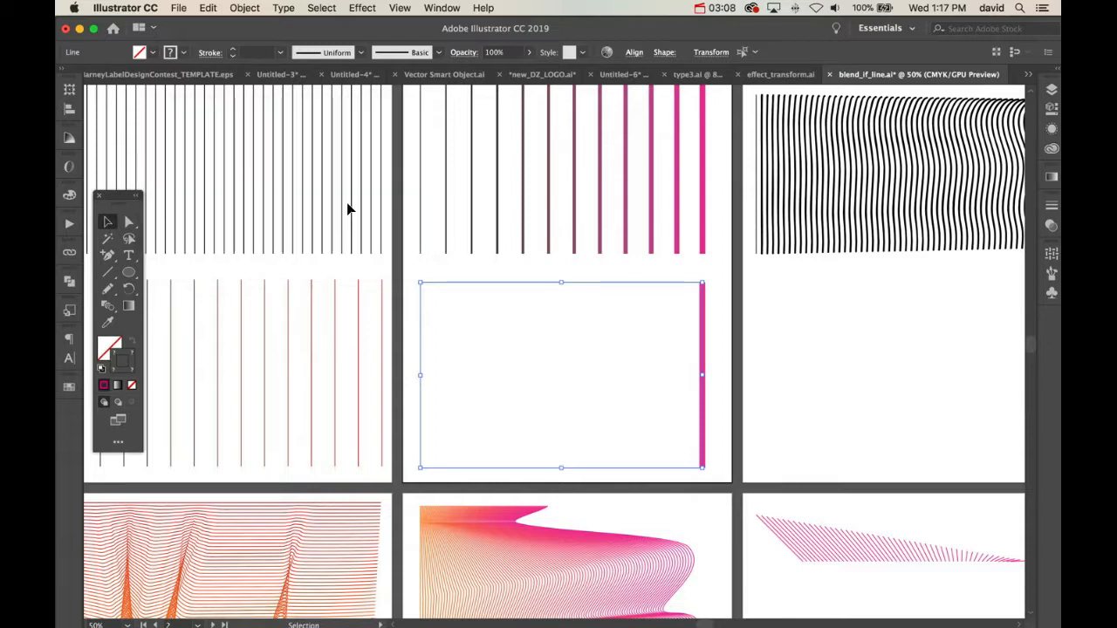
# Make the blend between the two selected lines and deselect it
pyautogui.click(248, 8)
pyautogui.moveTo(266, 349)
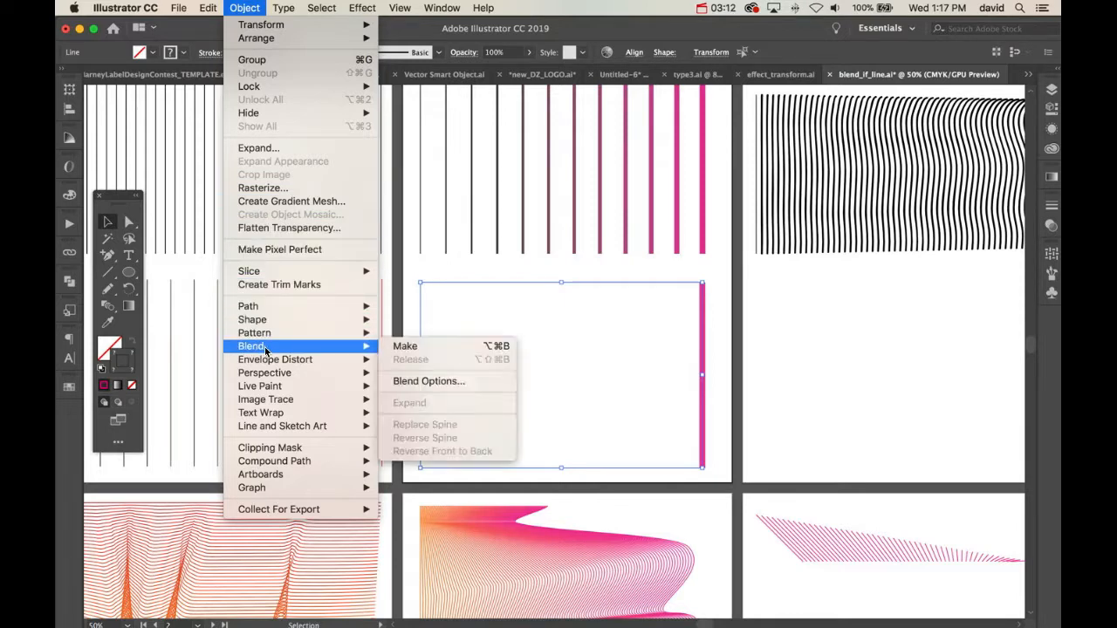
pyautogui.click(397, 347)
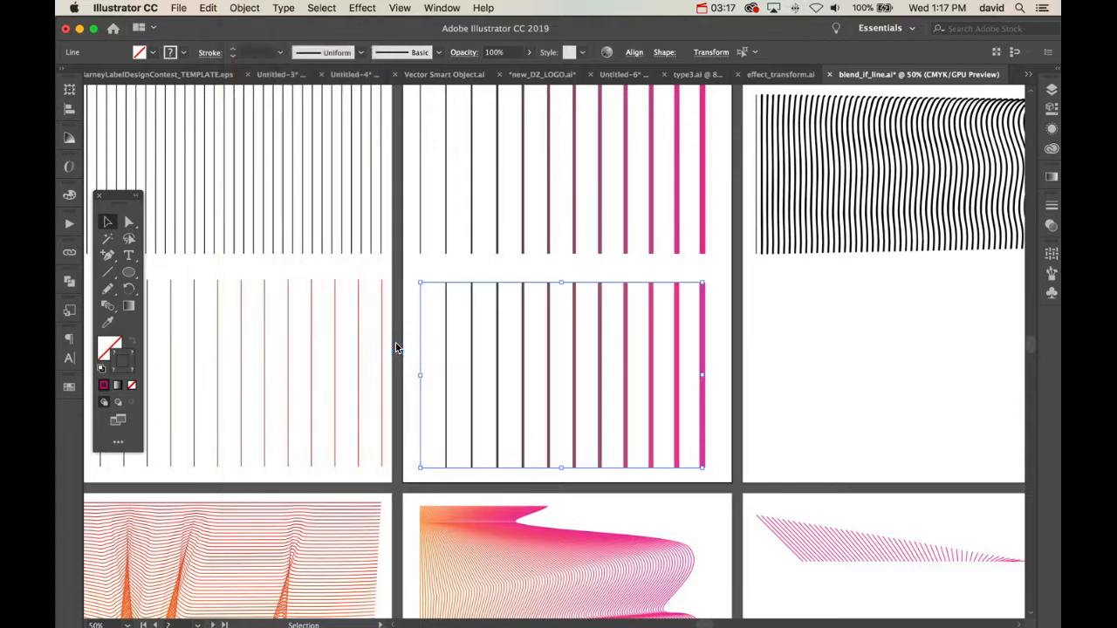
pyautogui.click(716, 322)
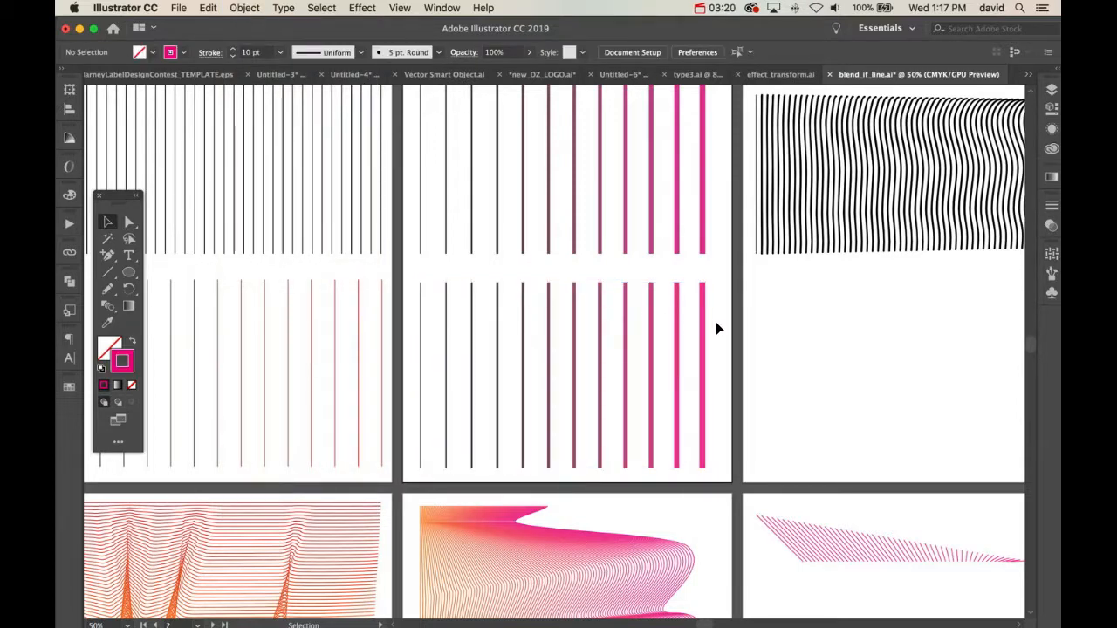
# Shorten the lower blend's thick pink end line to about 2.12 in by lowering its top anchor point straight down
pyautogui.press('a')
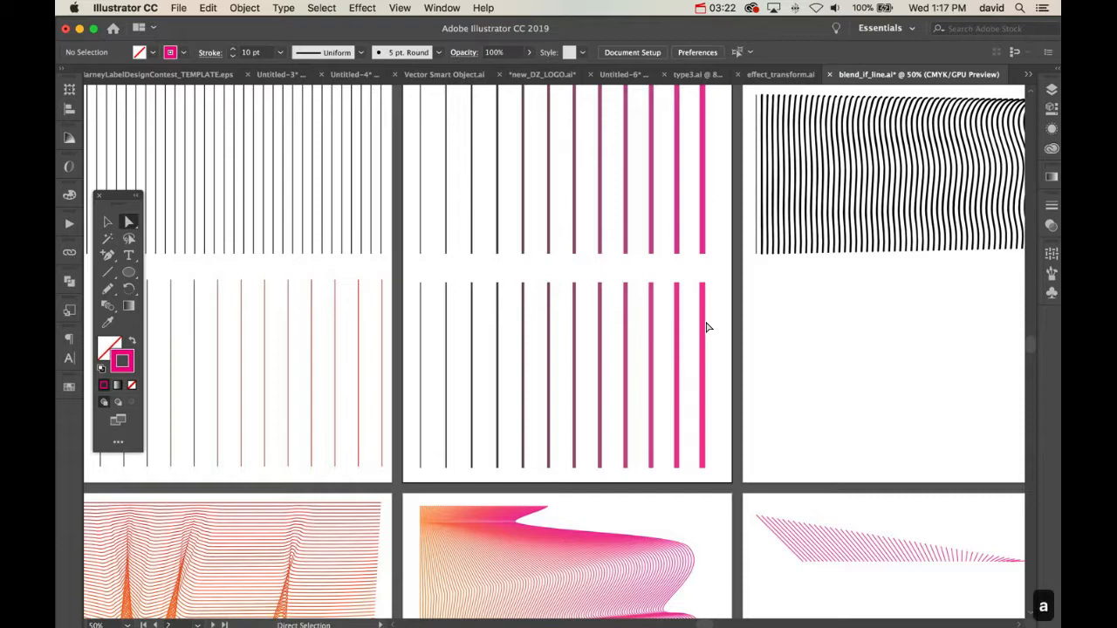
pyautogui.click(704, 325)
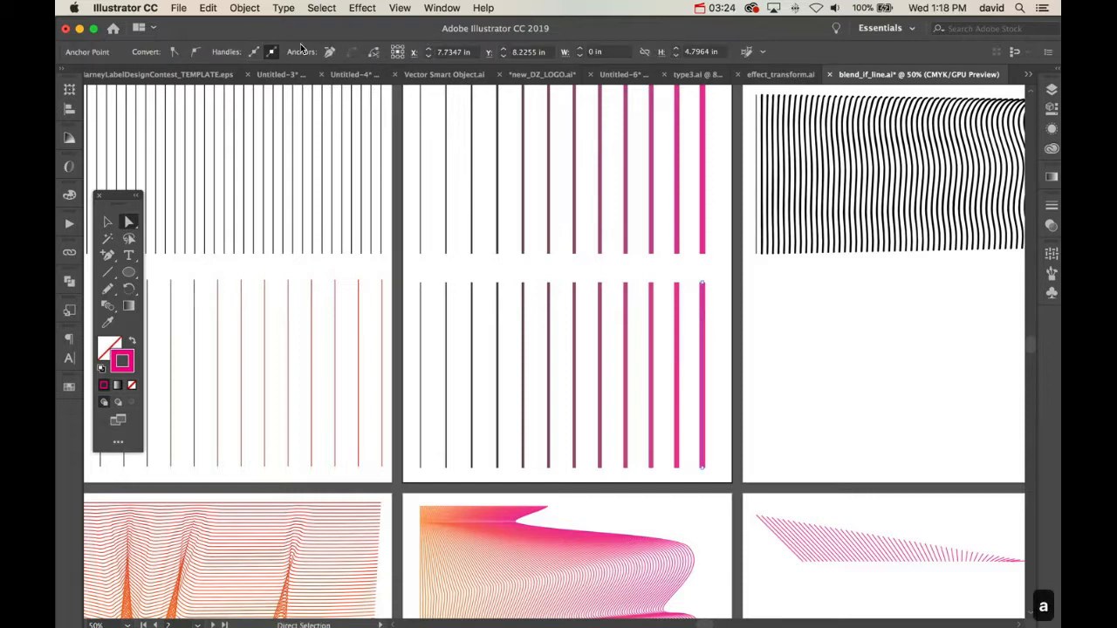
pyautogui.click(1051, 126)
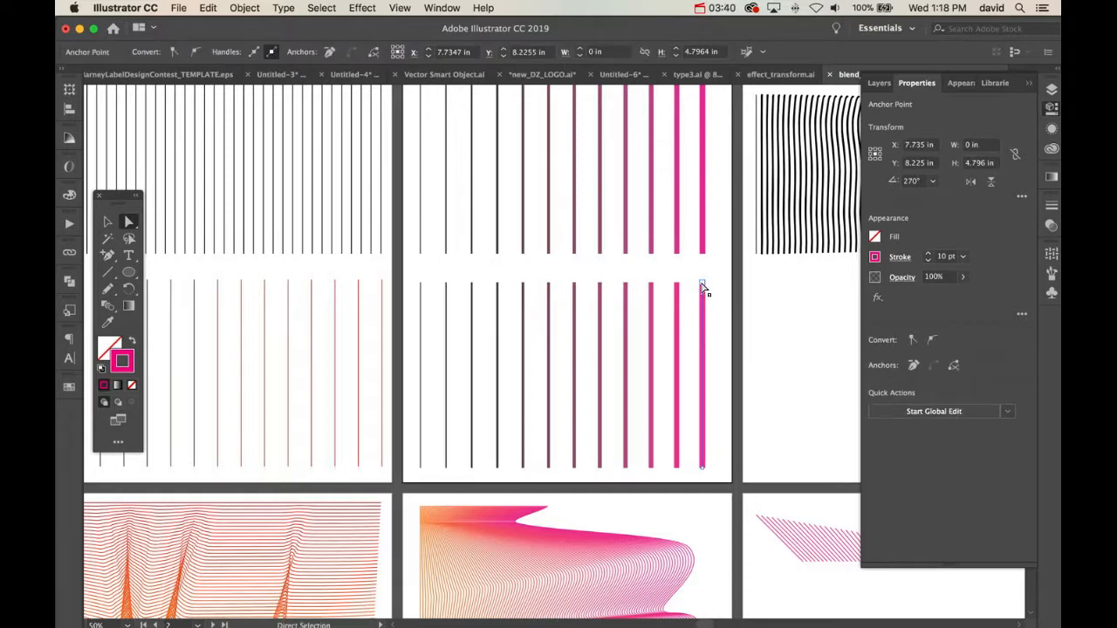
pyautogui.moveTo(702, 287); pyautogui.dragTo(707, 386)
pyautogui.click(716, 344)
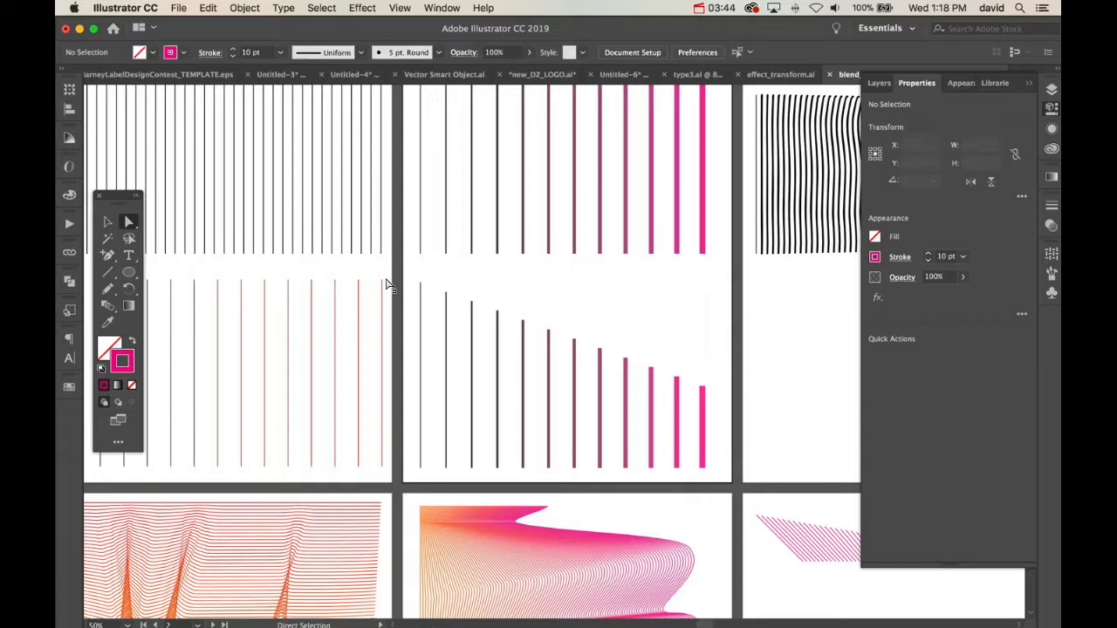
# Try slanting the pink end line by moving its top anchor inward, then up and outward, undoing each move
pyautogui.click(702, 390)
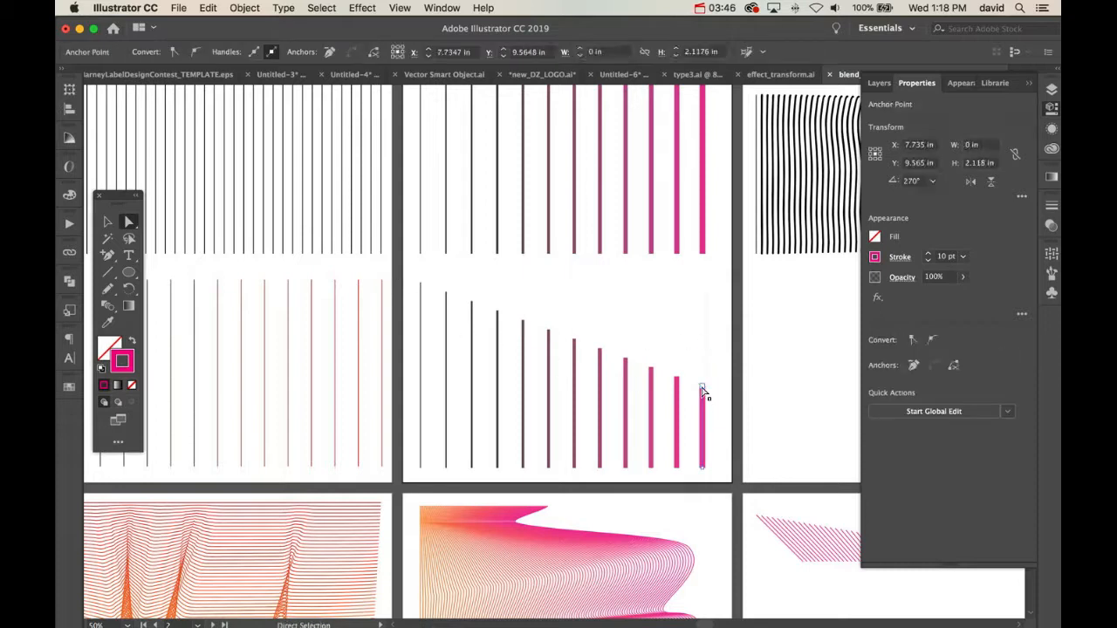
pyautogui.moveTo(703, 390); pyautogui.dragTo(600, 385)
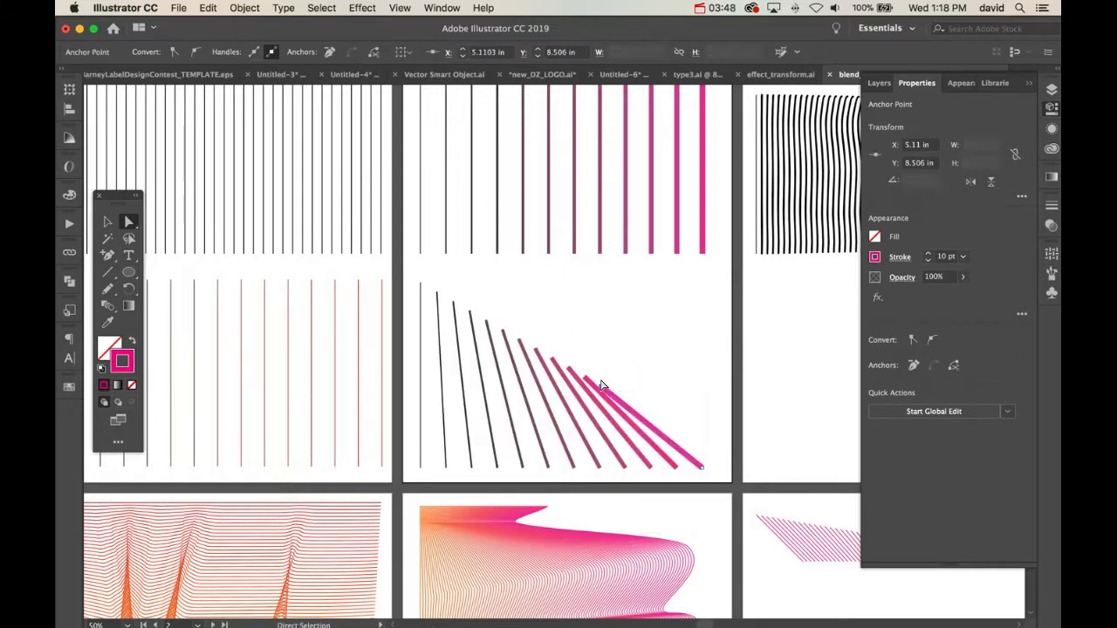
pyautogui.press('super+z')
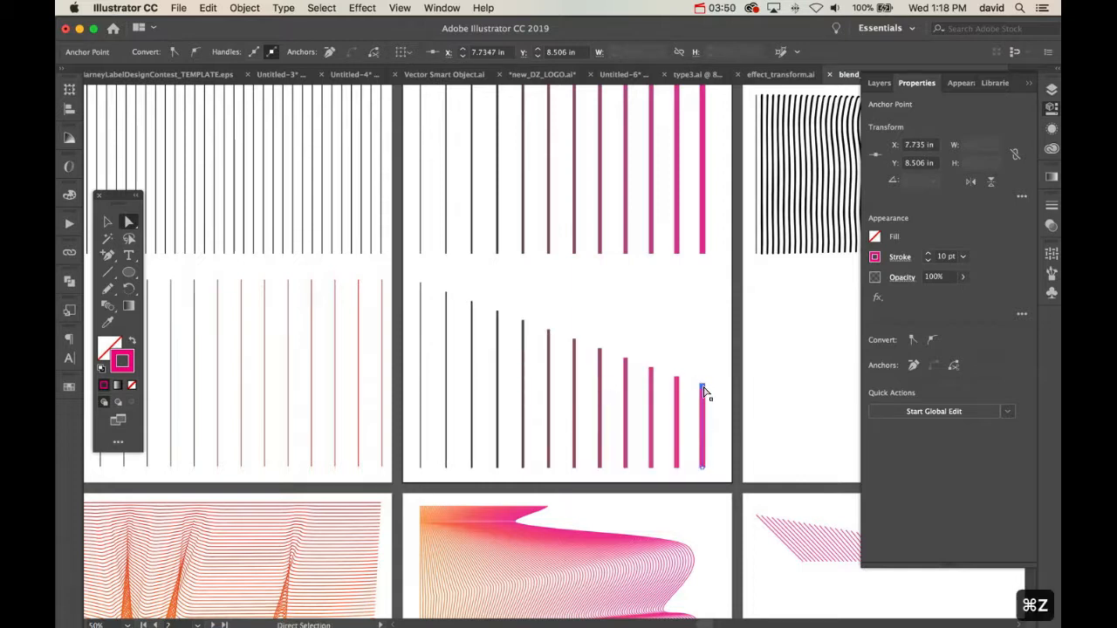
pyautogui.moveTo(703, 390); pyautogui.dragTo(806, 293)
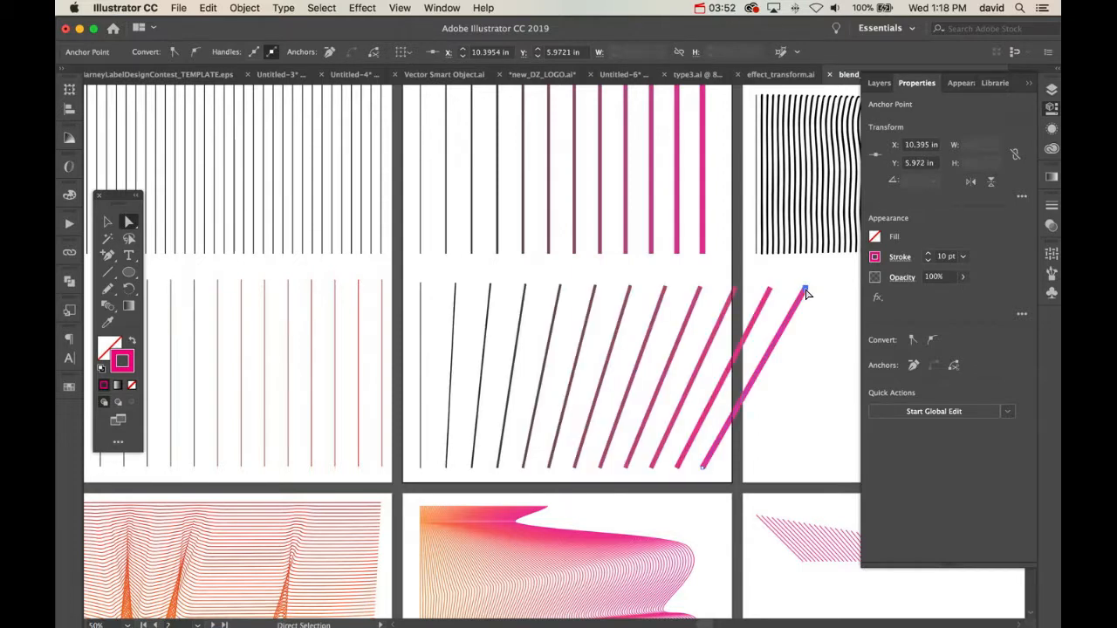
pyautogui.press('super+z')
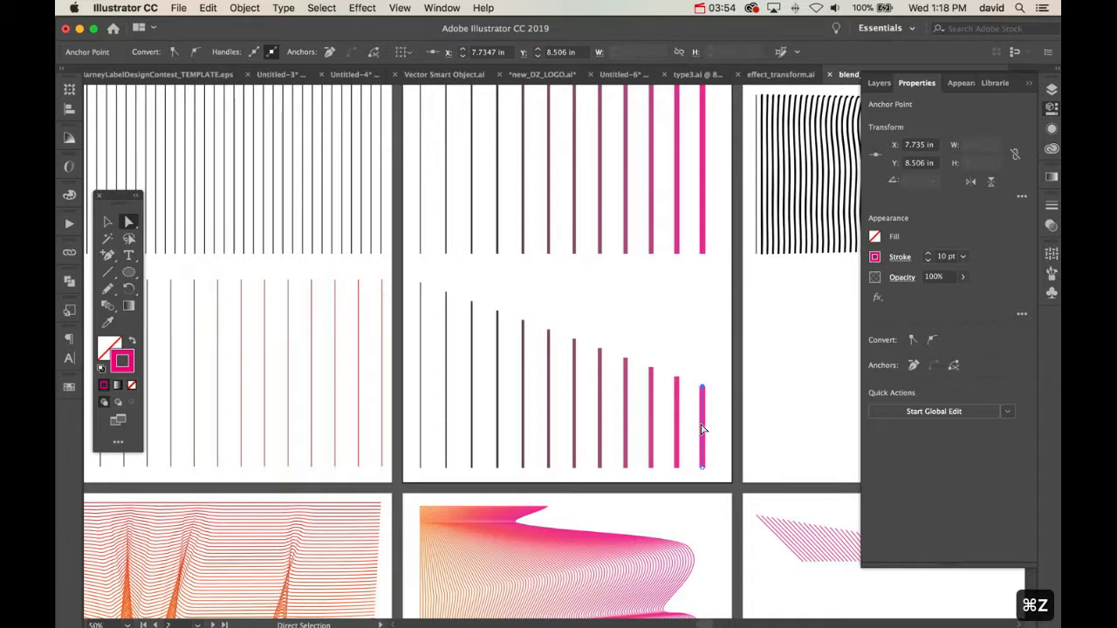
# Try bending the pink end line outward by reshaping its middle with the Pen tool, undo it, and return to the Selection tool
pyautogui.press('p')
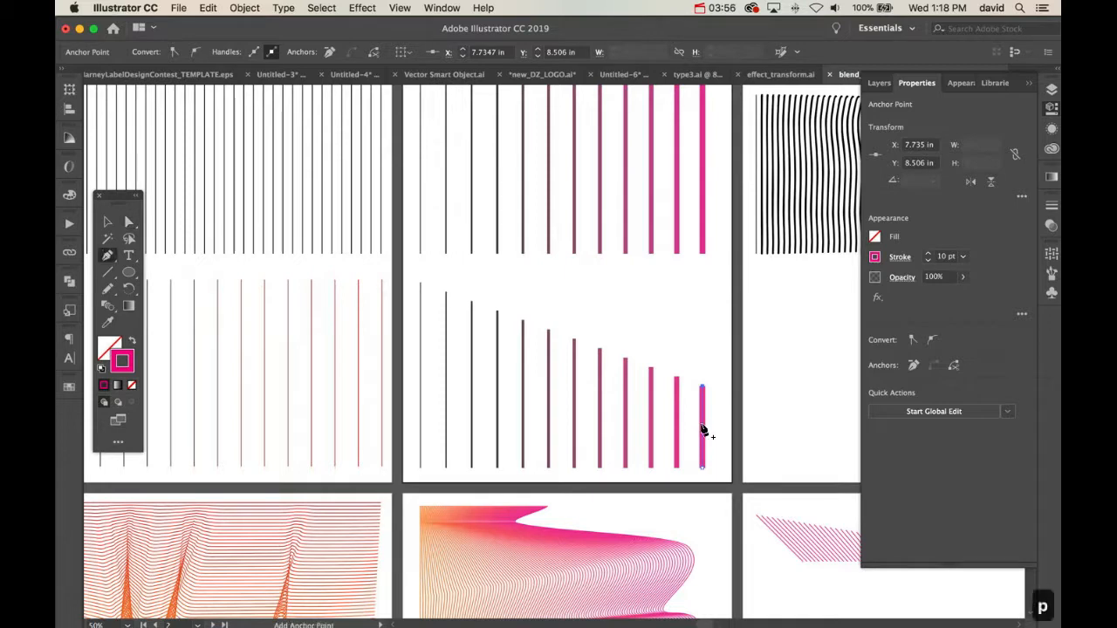
pyautogui.moveTo(706, 430); pyautogui.dragTo(724, 429)
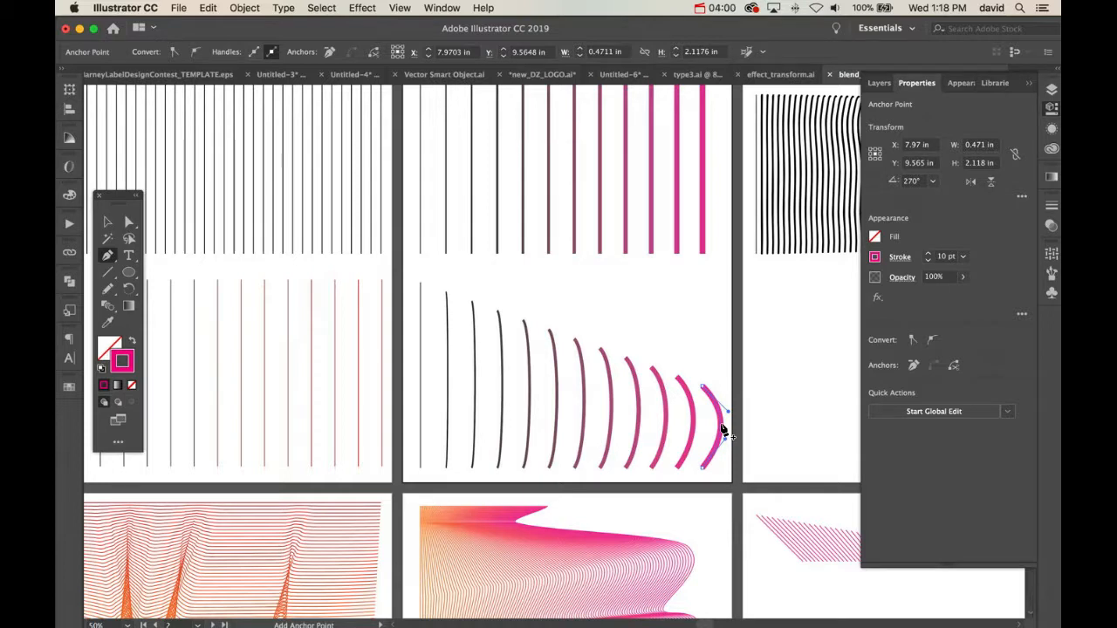
pyautogui.press('super+z')
pyautogui.keyDown('super'); pyautogui.click(653, 324); pyautogui.keyUp('super')
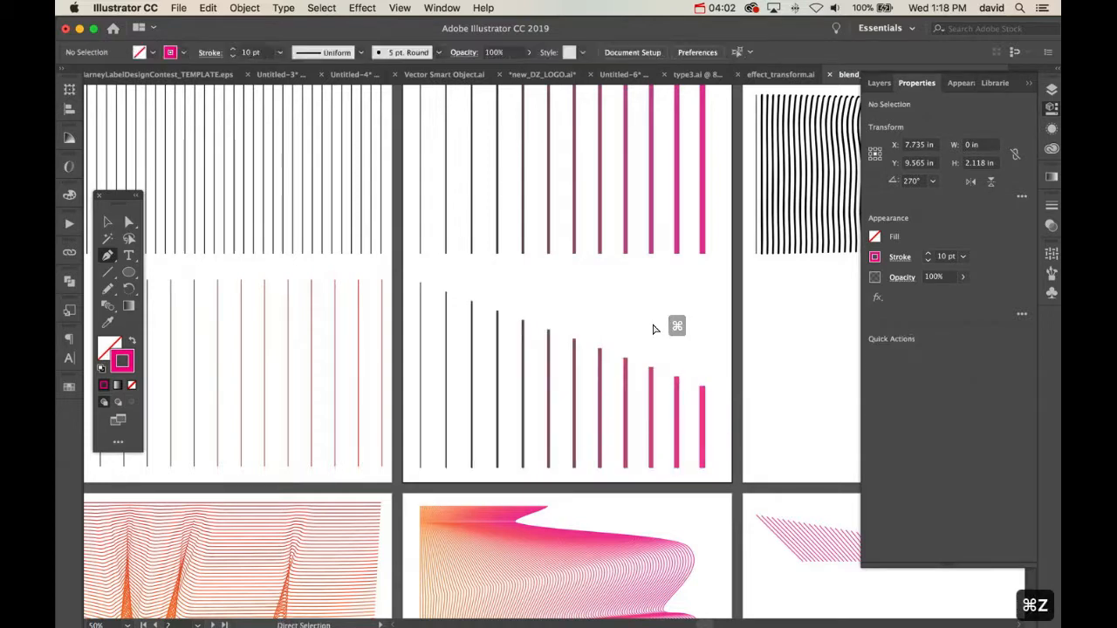
pyautogui.press('v')
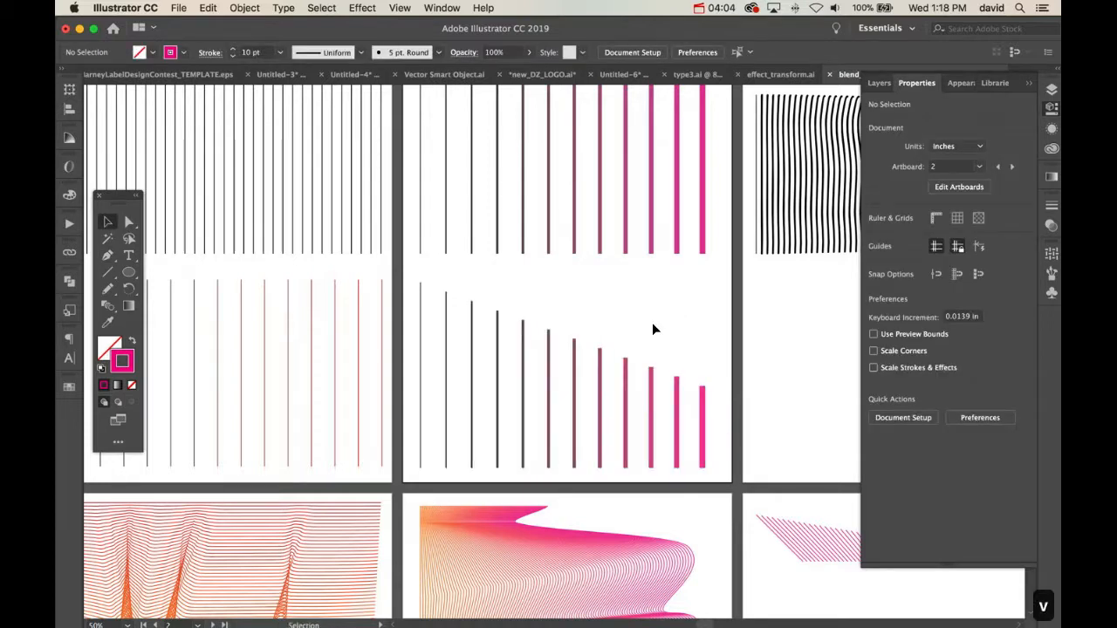